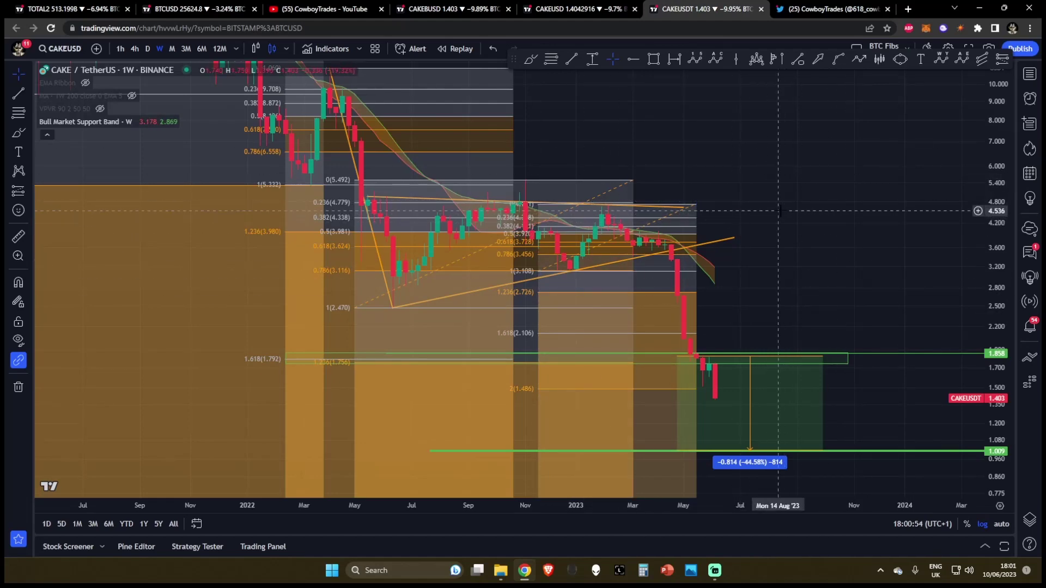
# Review the channel's earlier PancakeSwap CAKE video listing, comparing the weekly CAKEUSDT and CAKEUSD charts
pyautogui.click(595, 8)
pyautogui.click(317, 6)
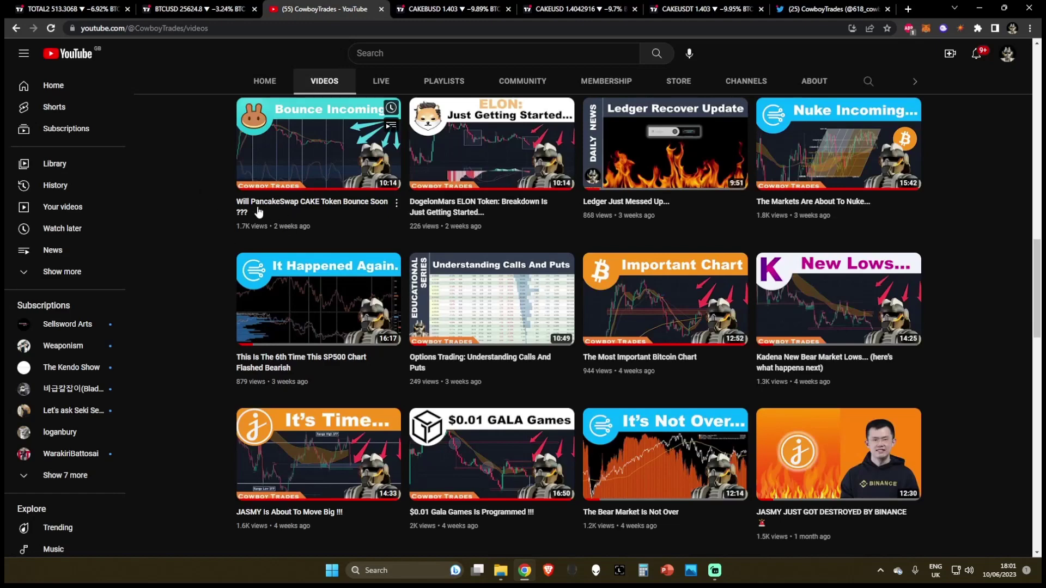
pyautogui.click(579, 9)
pyautogui.click(708, 8)
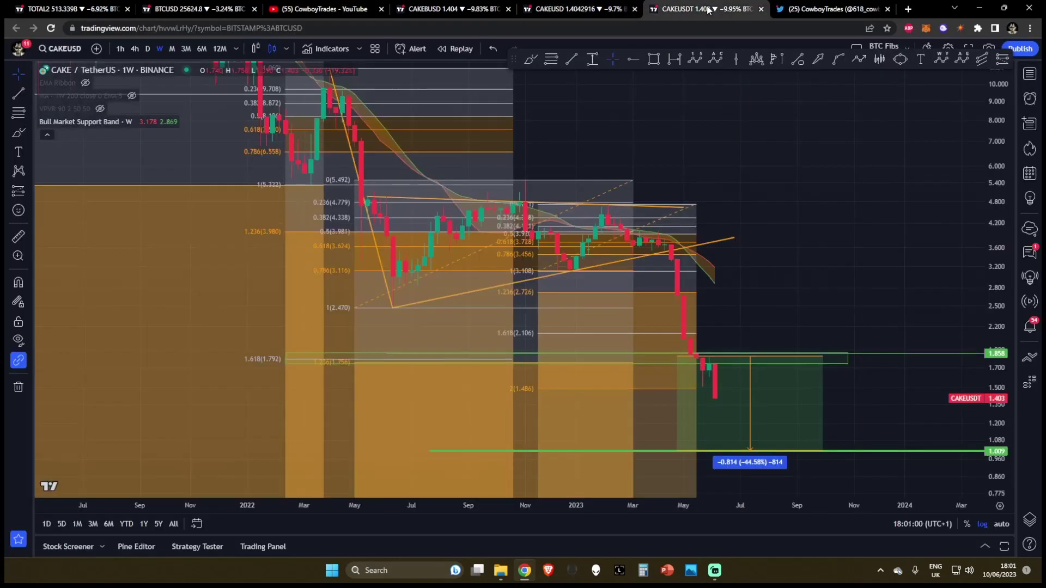
pyautogui.moveTo(839, 284); pyautogui.dragTo(828, 270)
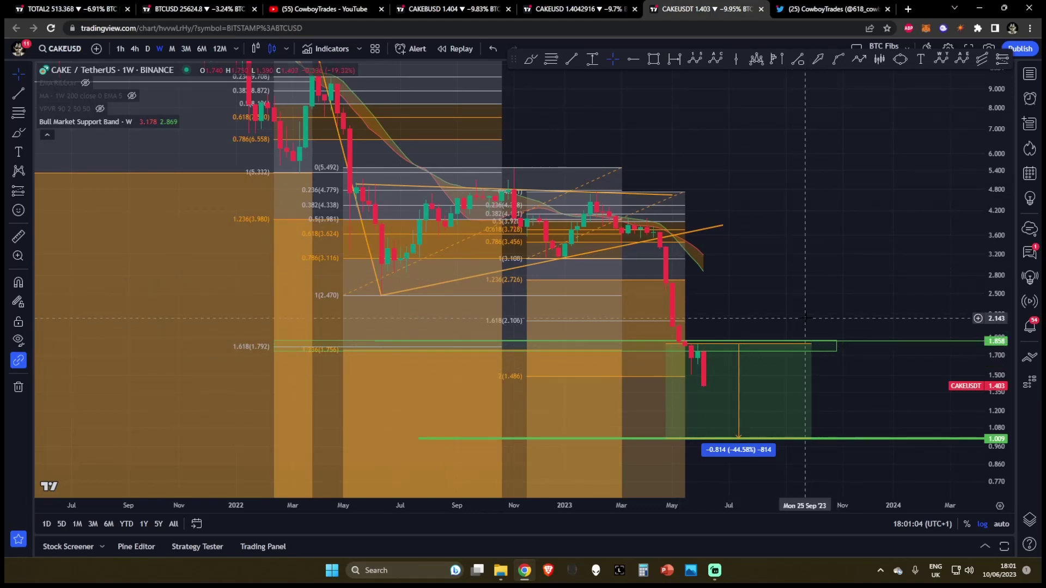
pyautogui.hotkey('ctrl', 'shift', 'Tab')
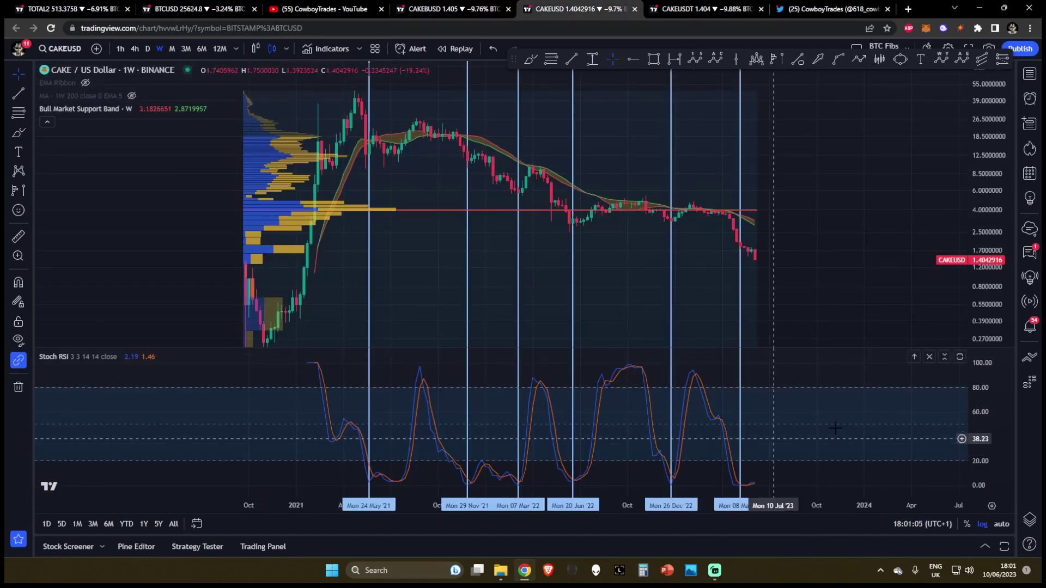
pyautogui.click(707, 9)
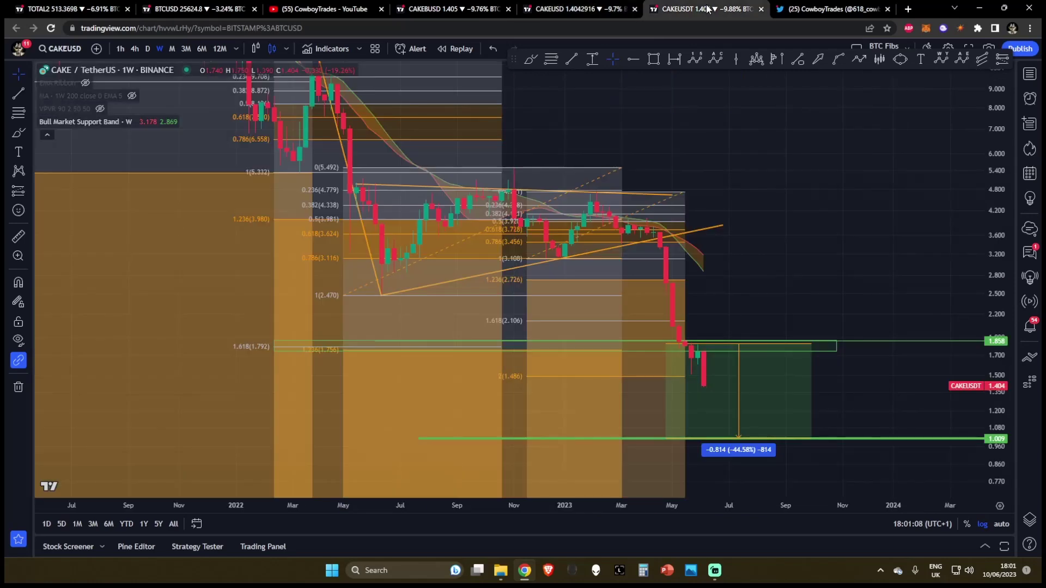
pyautogui.moveTo(818, 168); pyautogui.dragTo(802, 165)
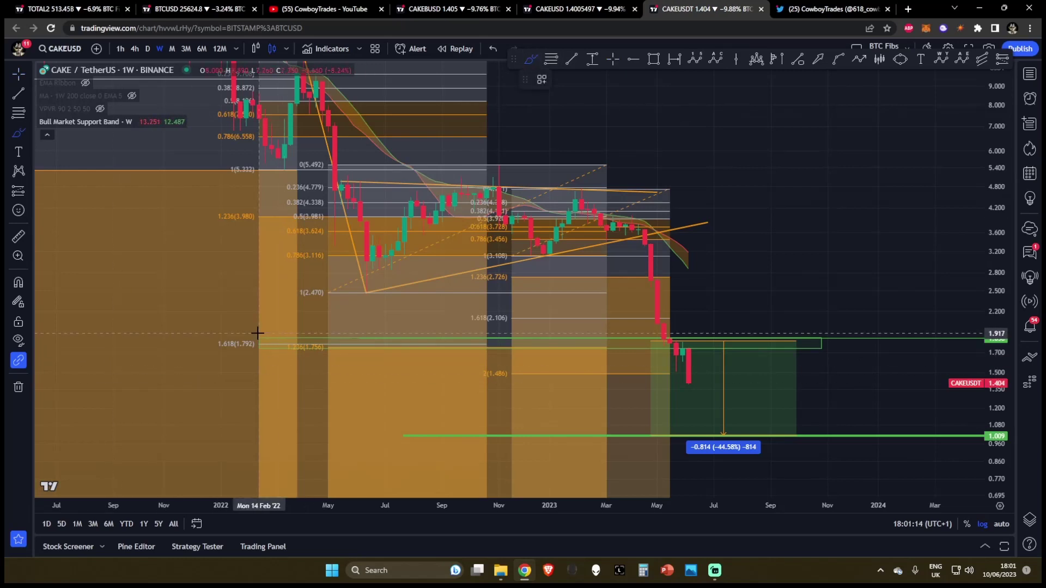
# Circle the 1.618 (1.792), 1.236 (1.756) and 2 (1.486) Fibonacci levels in turn with the brush, undoing each mark
pyautogui.moveTo(258, 332); pyautogui.dragTo(208, 330)
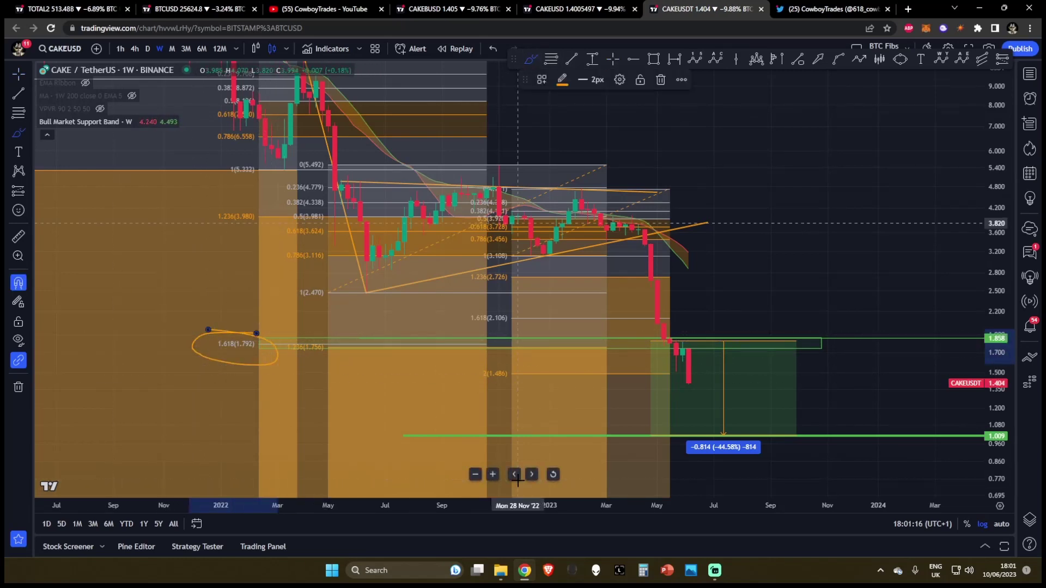
pyautogui.hotkey('ctrl', 'z')
pyautogui.moveTo(325, 342)
pyautogui.mouseDown()
pyautogui.moveTo(290, 341)
pyautogui.moveTo(322, 342)
pyautogui.mouseUp()
pyautogui.hotkey('ctrl', 'z')
pyautogui.moveTo(516, 368); pyautogui.dragTo(512, 380)
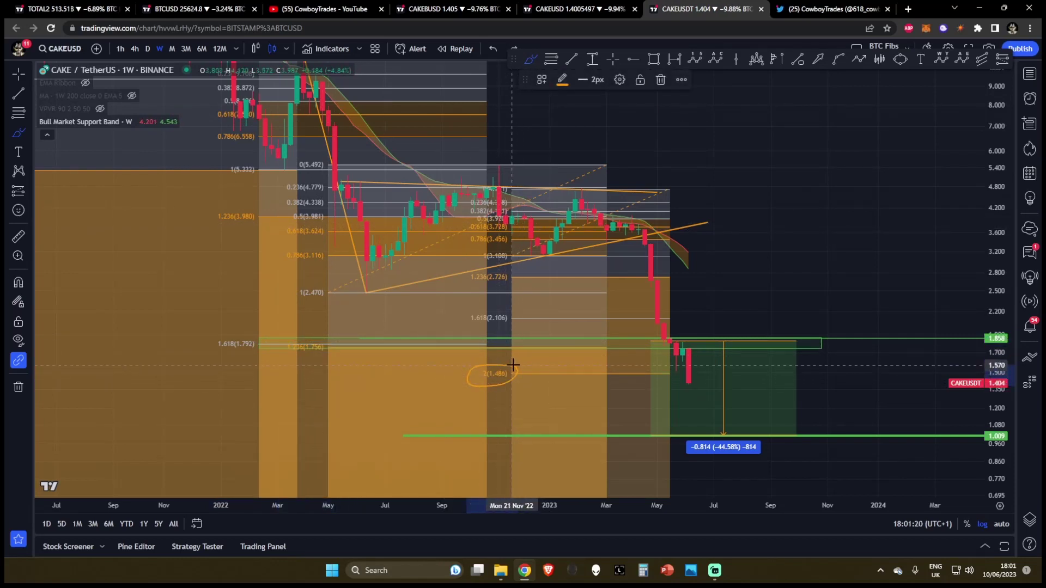
pyautogui.hotkey('ctrl', 'z')
# Brush circles and connecting strokes on the swings from the 3.108 and 2.470 lows up to their highs, and undo them
pyautogui.moveTo(534, 247); pyautogui.dragTo(537, 261)
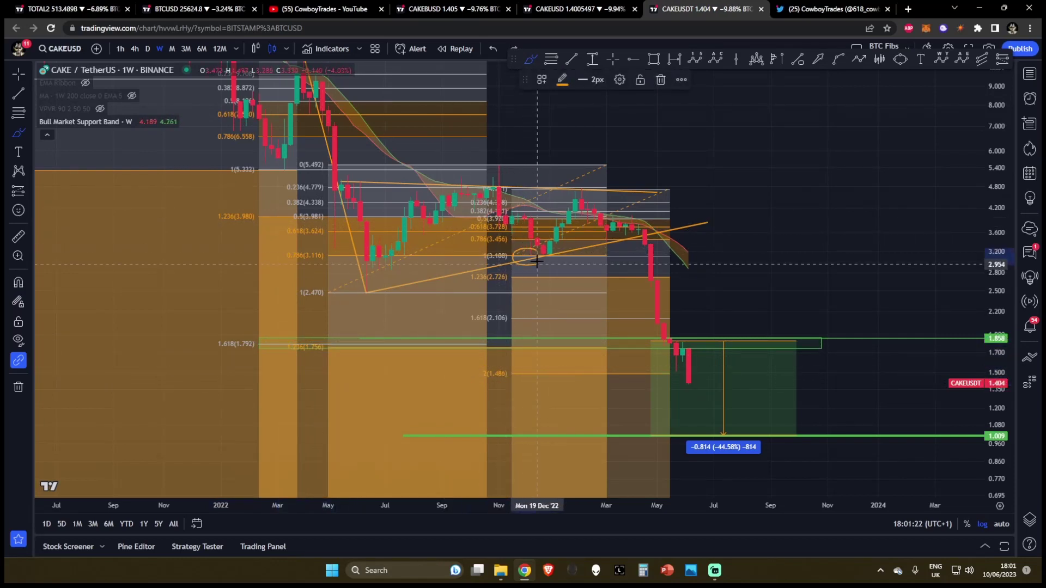
pyautogui.moveTo(573, 196); pyautogui.dragTo(578, 206)
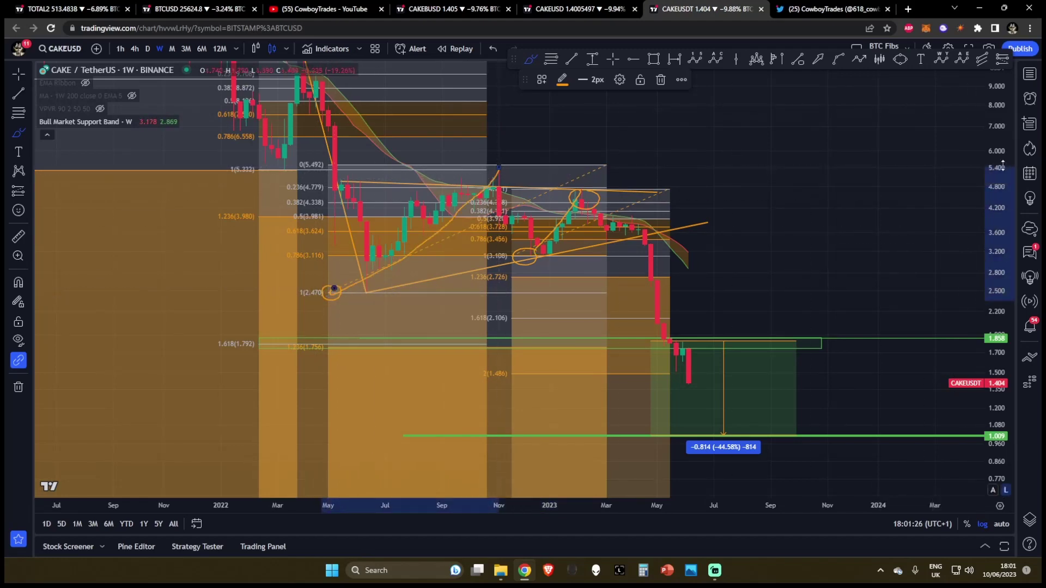
pyautogui.moveTo(1001, 175); pyautogui.dragTo(1002, 250)
pyautogui.scroll(-3, 698, 348)
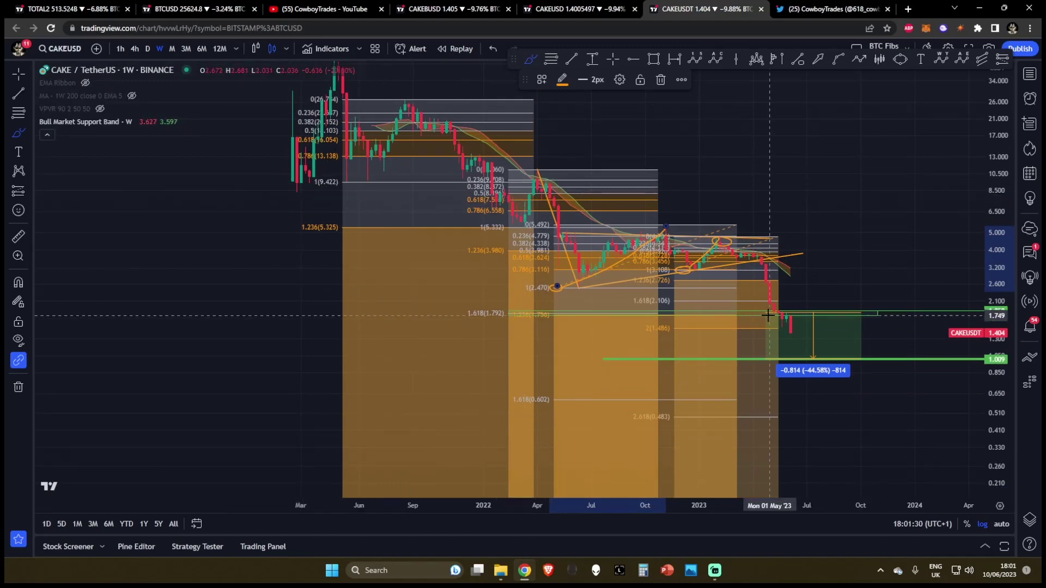
pyautogui.hotkey('ctrl', 'z')
pyautogui.scroll(2, 710, 164)
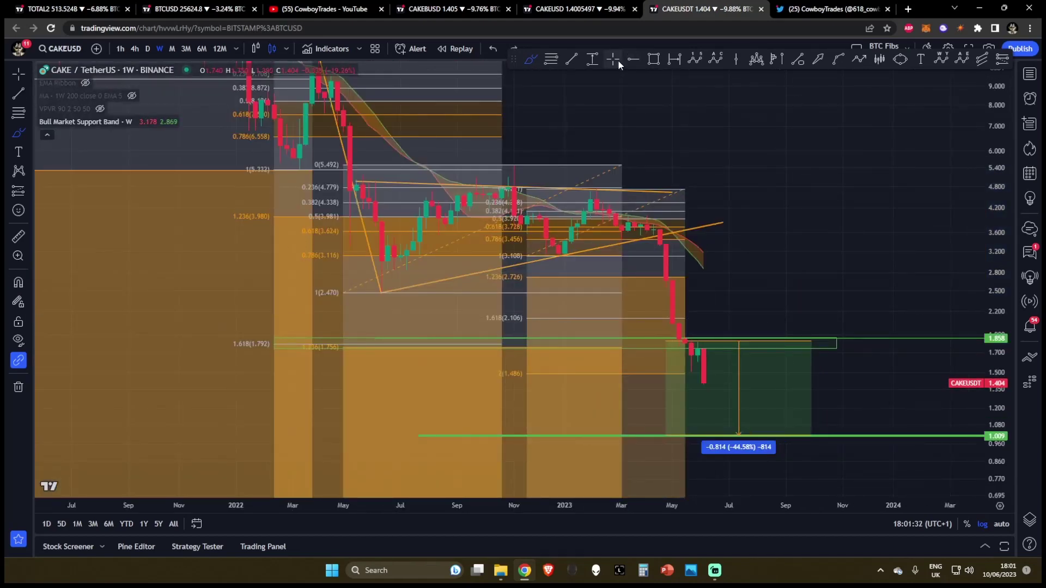
# Hide the Liquidity Swings indicator and delete the price range measurement beside the latest candles on the CAKEBUSD chart
pyautogui.scroll(3, 648, 316)
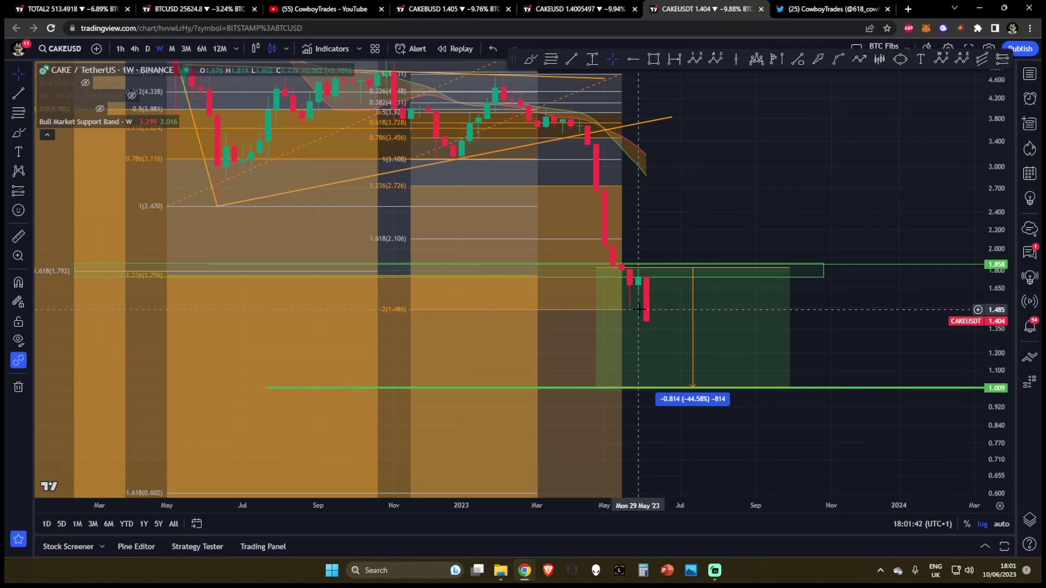
pyautogui.click(572, 9)
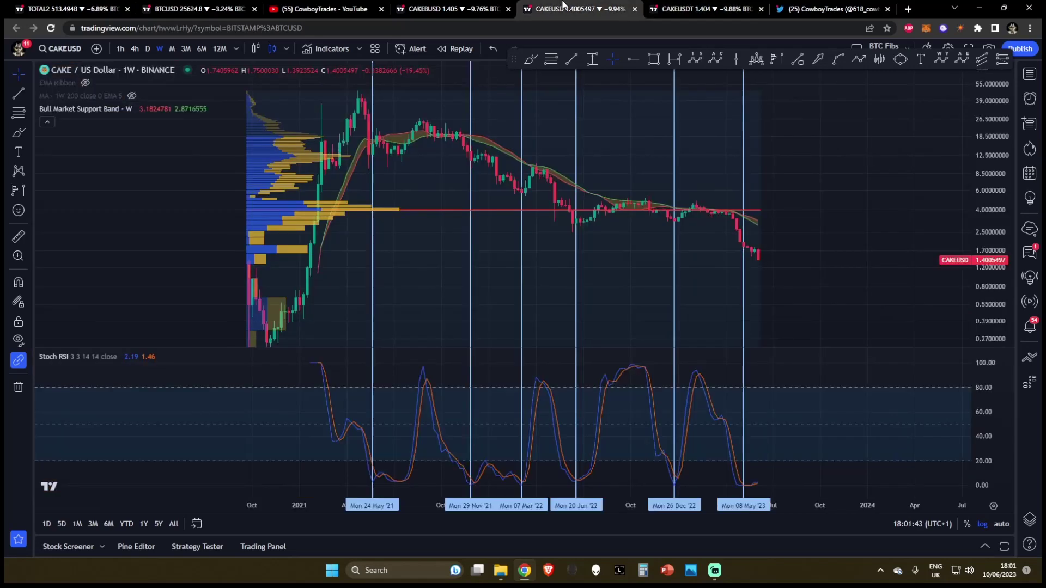
pyautogui.click(450, 7)
pyautogui.moveTo(894, 231); pyautogui.dragTo(911, 220)
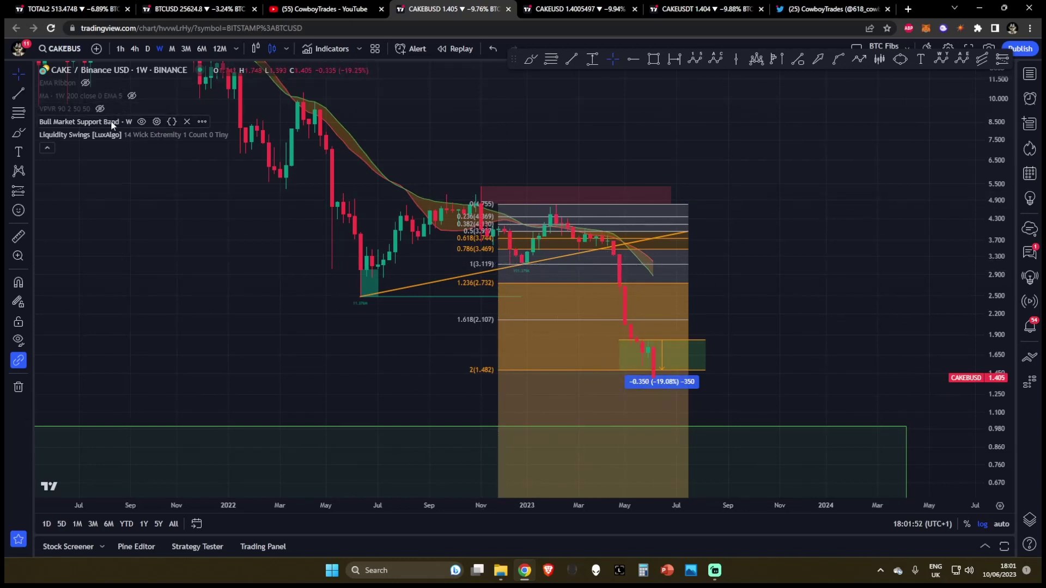
pyautogui.click(238, 135)
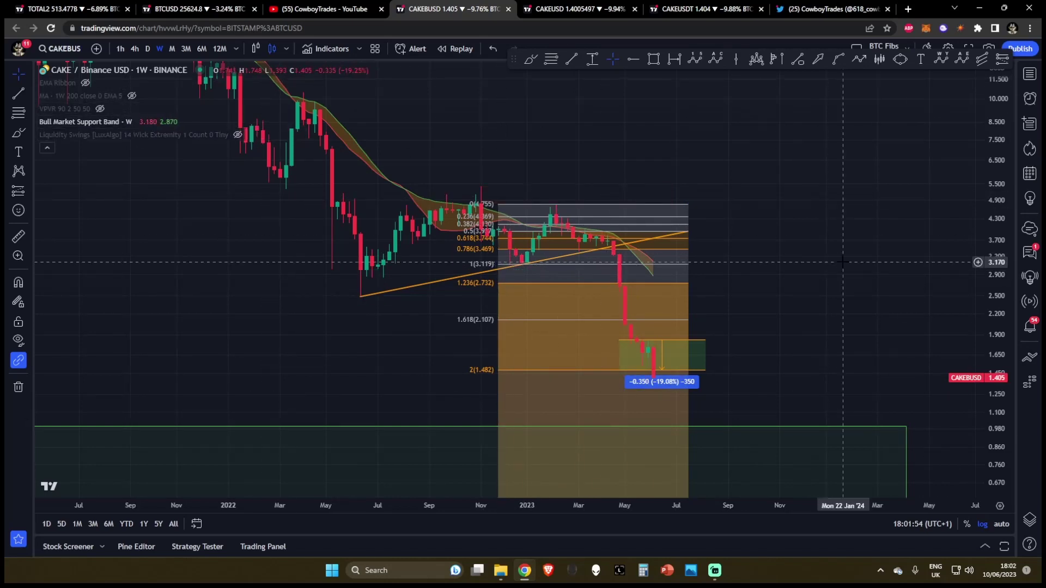
pyautogui.scroll(1, 843, 262)
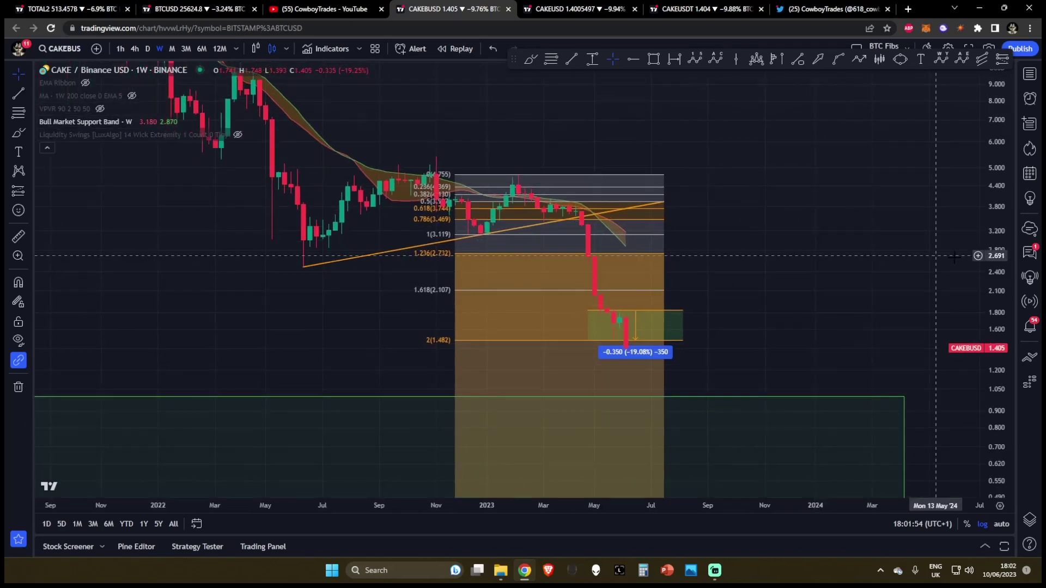
pyautogui.click(685, 320)
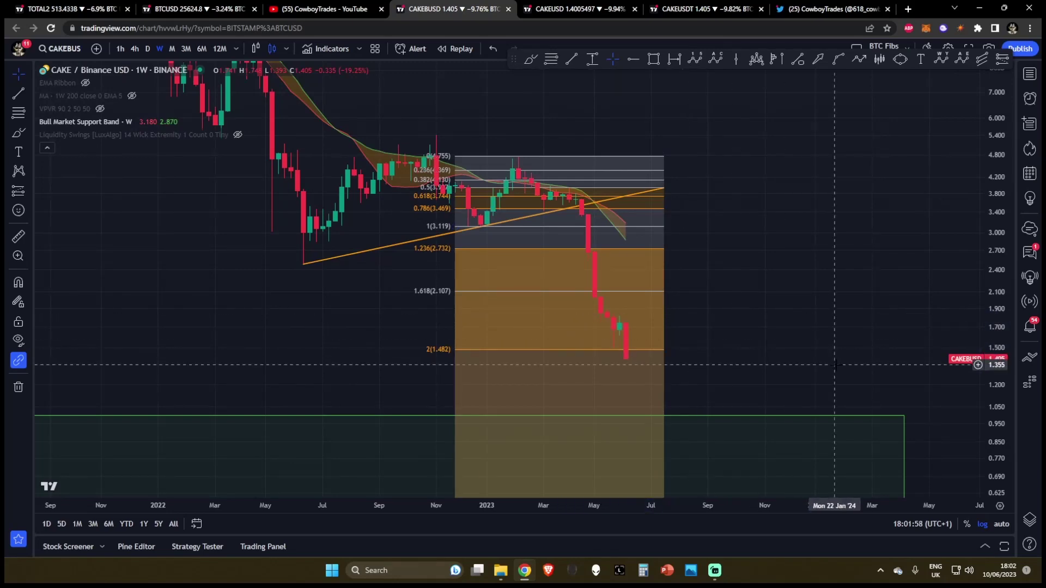
# Examine CAKEBUSD's price history back to late 2020 against the large green box, and switch to the CAKEUSD chart
pyautogui.scroll(-1, 926, 337)
pyautogui.moveTo(1001, 199); pyautogui.dragTo(981, 347)
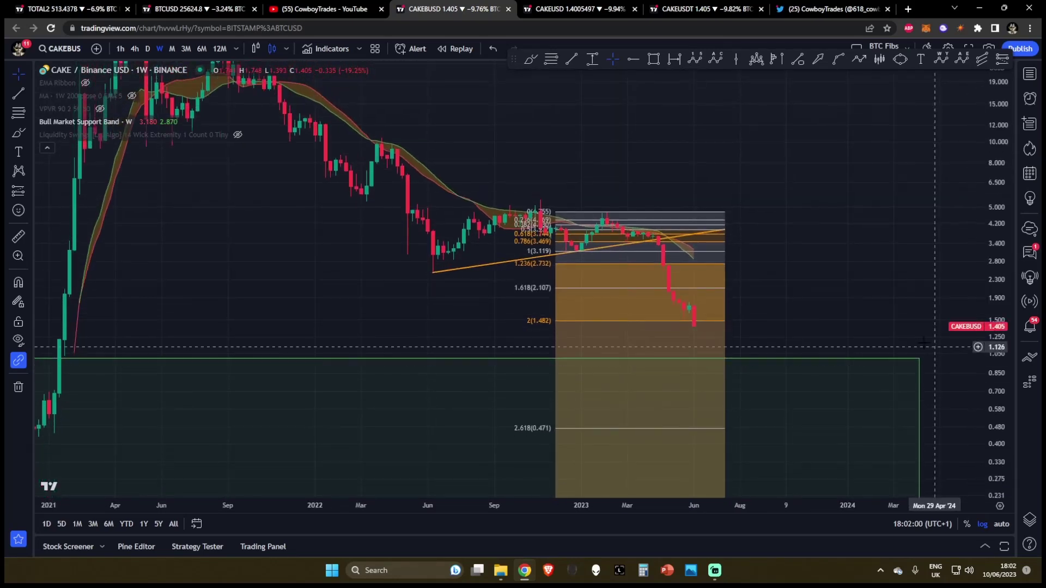
pyautogui.scroll(-2, 911, 348)
pyautogui.scroll(1, 848, 285)
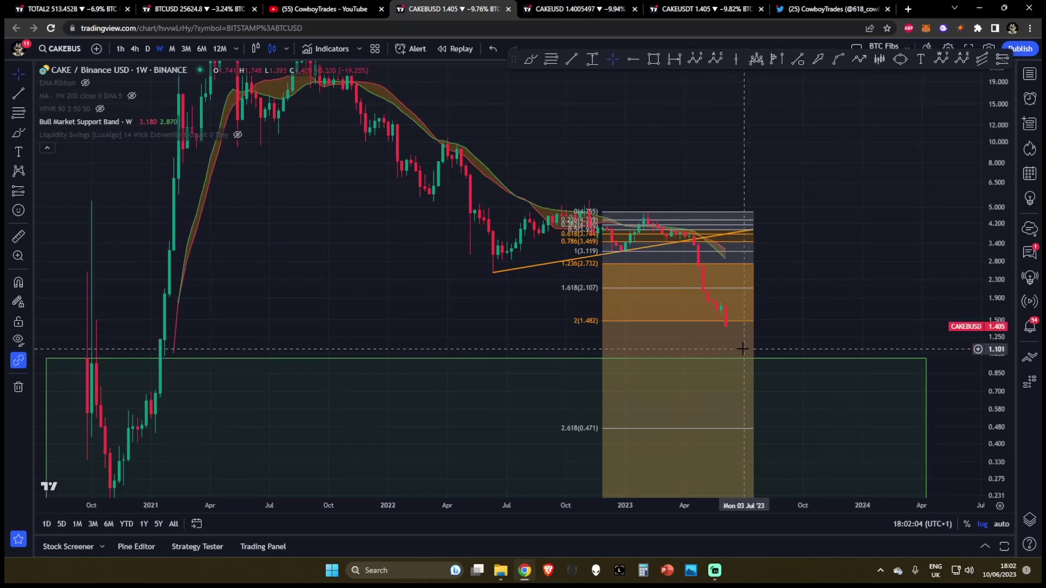
pyautogui.scroll(-1, 395, 332)
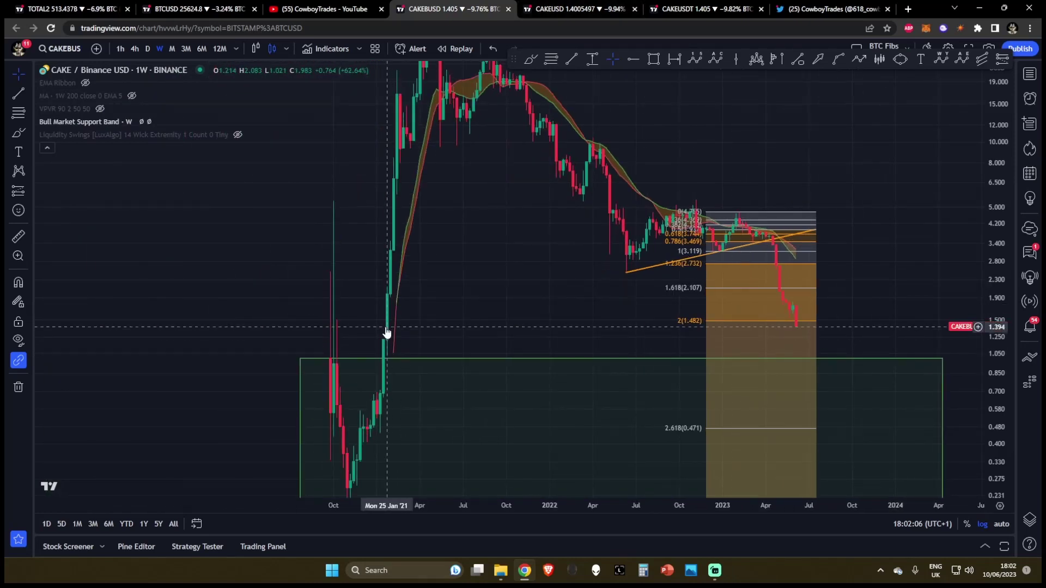
pyautogui.click(569, 8)
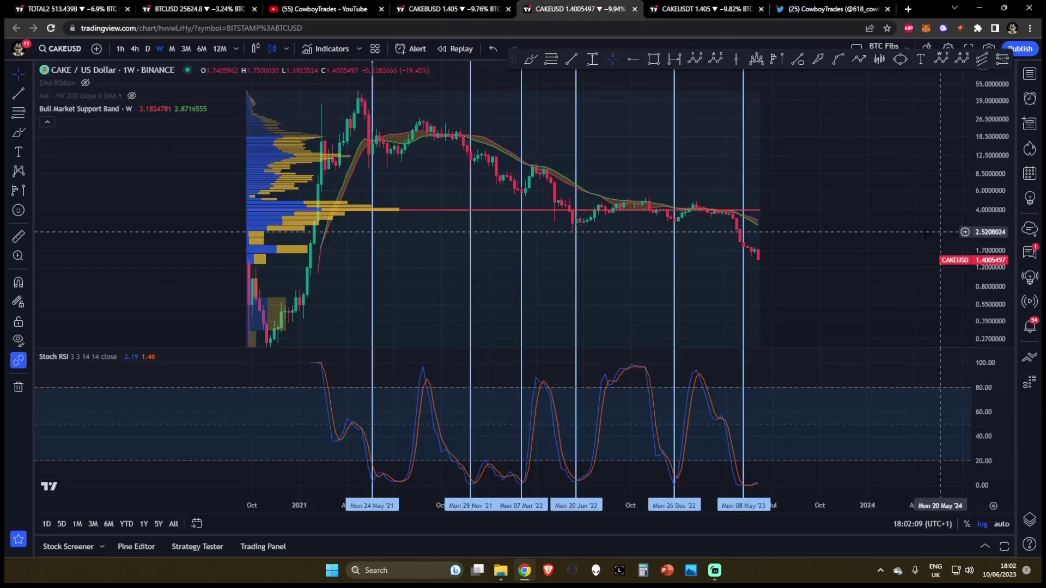
pyautogui.moveTo(905, 238); pyautogui.dragTo(923, 237)
# Try deleting the volume profile from the CAKEUSD chart, and undo the deletion
pyautogui.click(277, 183)
pyautogui.press('Delete')
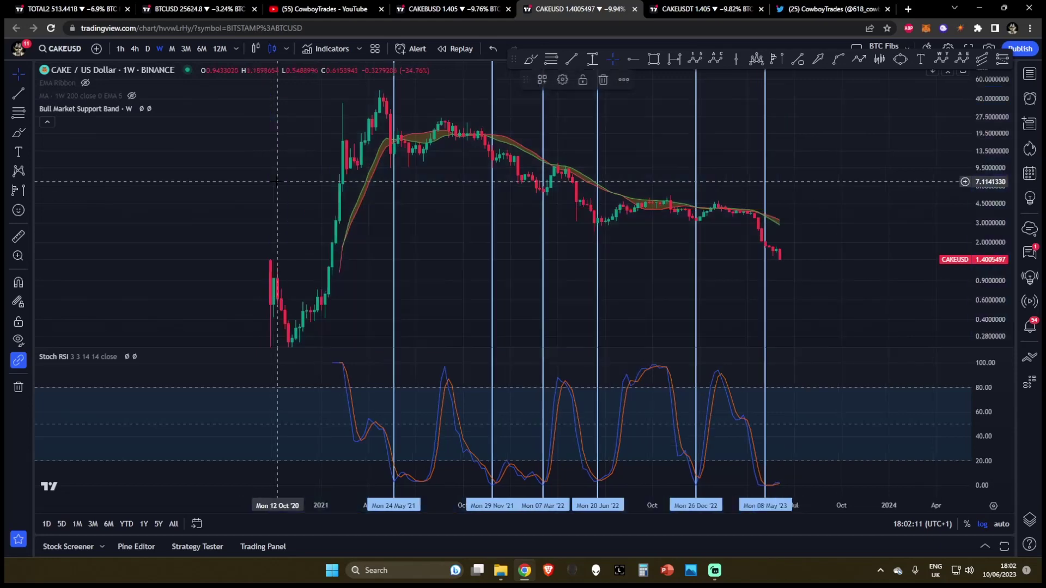
pyautogui.hotkey('ctrl', 'z')
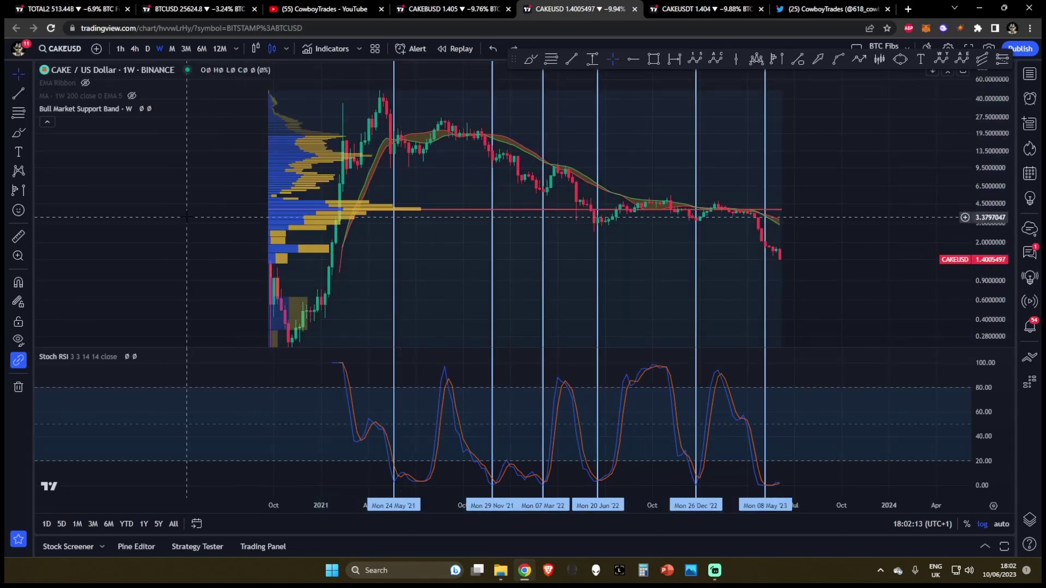
# Draw a rectangle from about 1.61 to 1.92 across the volume profile node, ending in mid-January 2022
pyautogui.moveTo(187, 217); pyautogui.dragTo(238, 180)
pyautogui.click(530, 59)
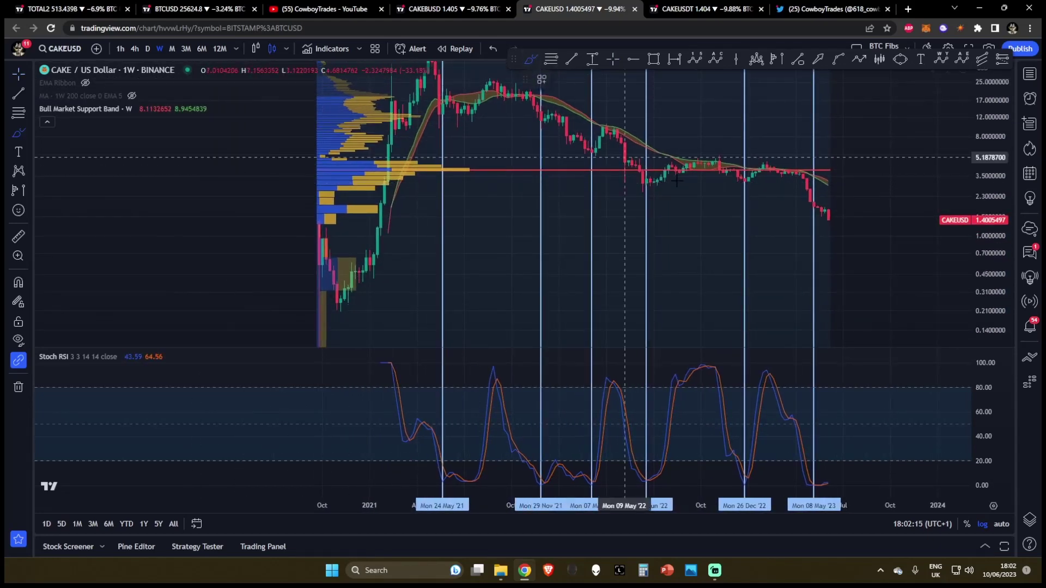
pyautogui.click(654, 60)
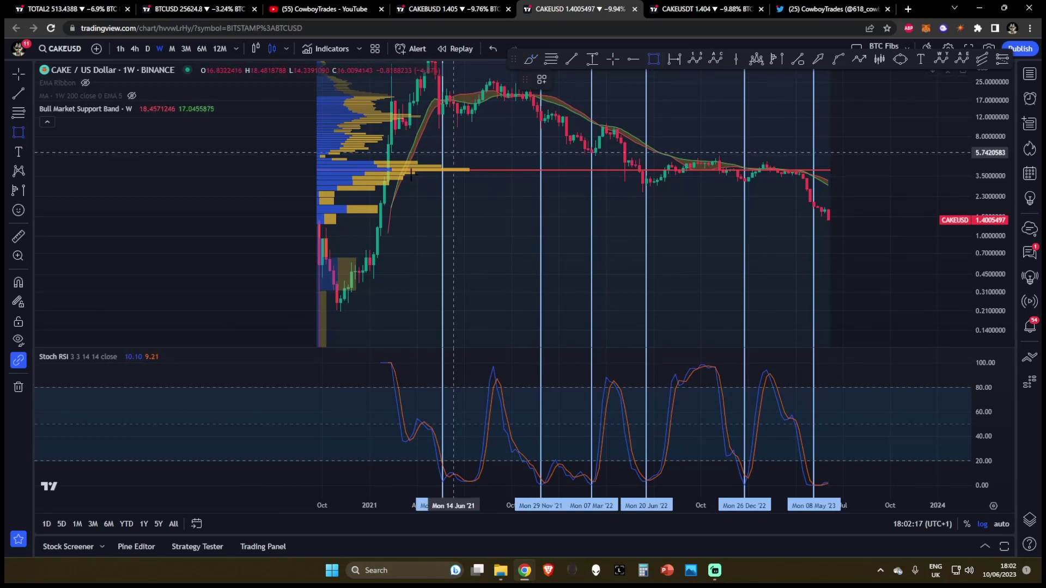
pyautogui.click(308, 213)
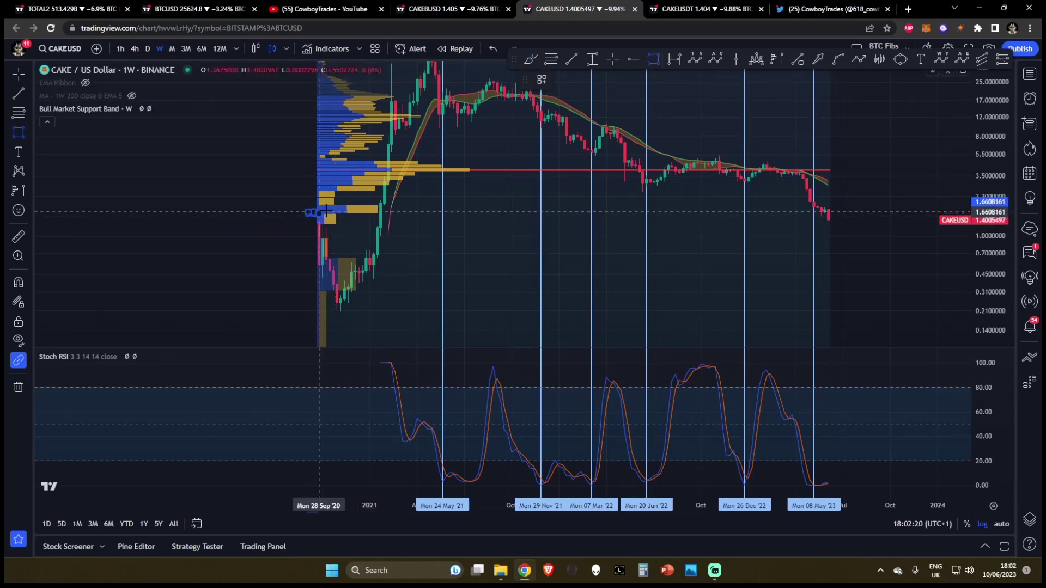
pyautogui.click(566, 205)
# Recolour the new rectangle with a teal-green fill and a green border
pyautogui.click(582, 79)
pyautogui.click(584, 116)
pyautogui.click(581, 82)
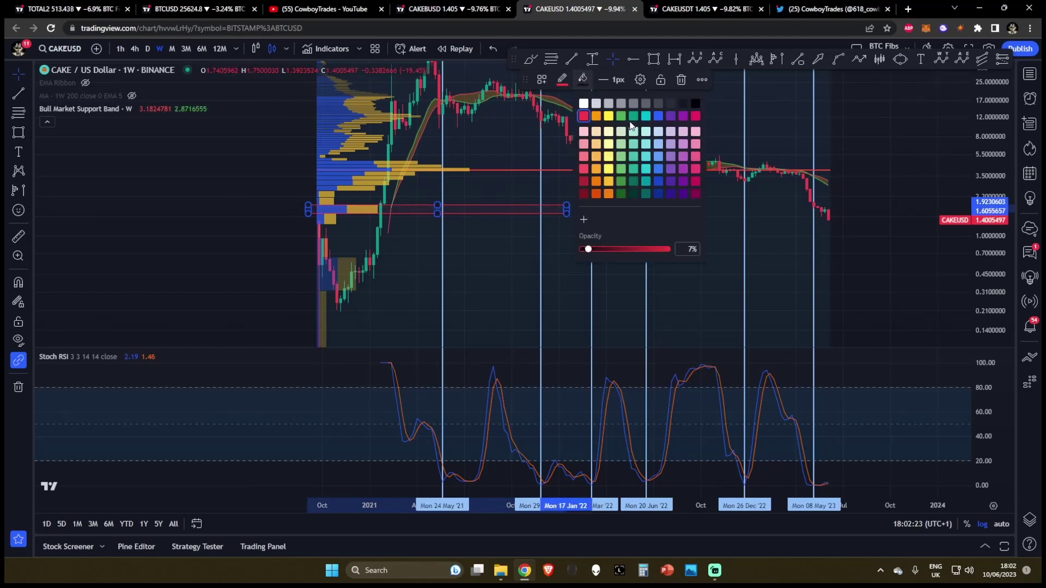
pyautogui.click(632, 116)
pyautogui.click(562, 80)
pyautogui.click(601, 115)
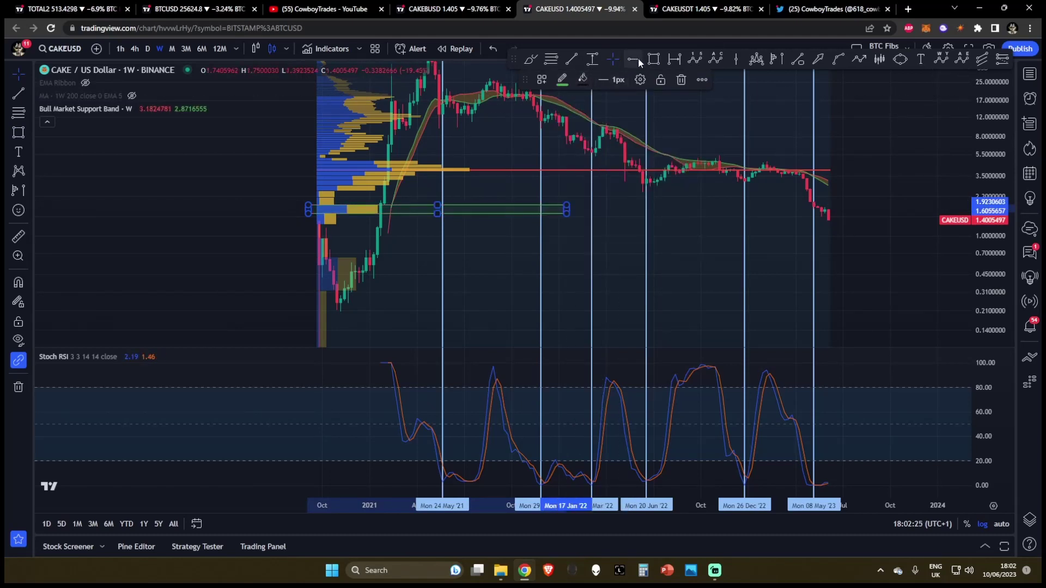
# Draw a second rectangle from about 0.32 to 0.64 into late September 2023, and extend the first rectangle past the latest candles
pyautogui.click(654, 58)
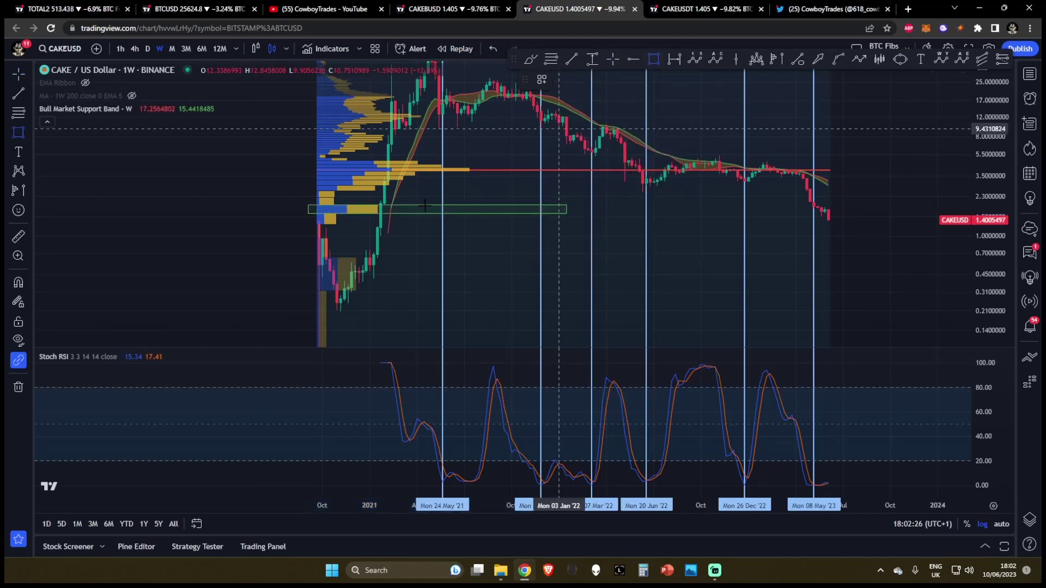
pyautogui.click(308, 258)
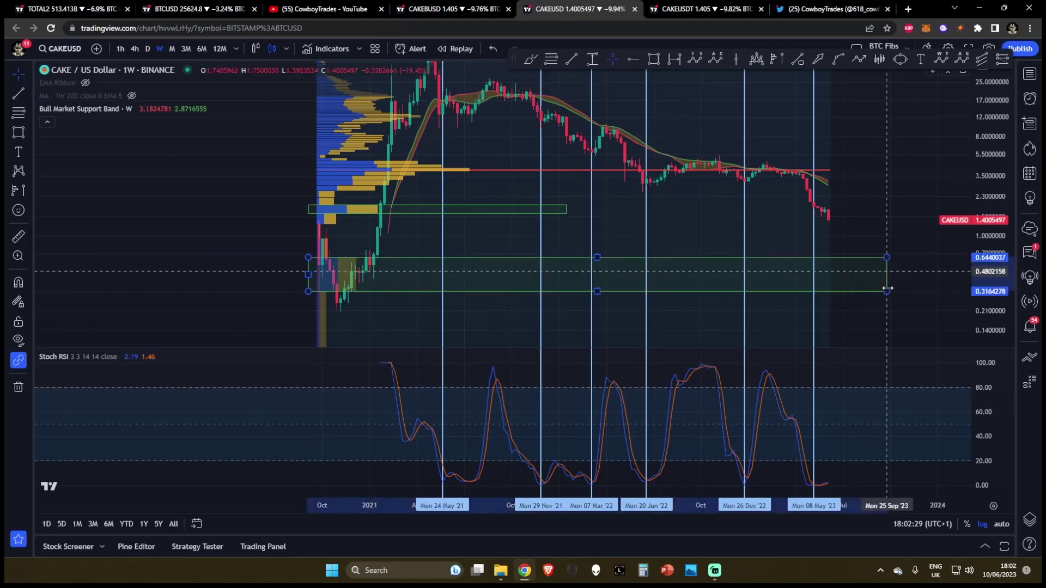
pyautogui.click(887, 292)
pyautogui.moveTo(568, 209); pyautogui.dragTo(849, 204)
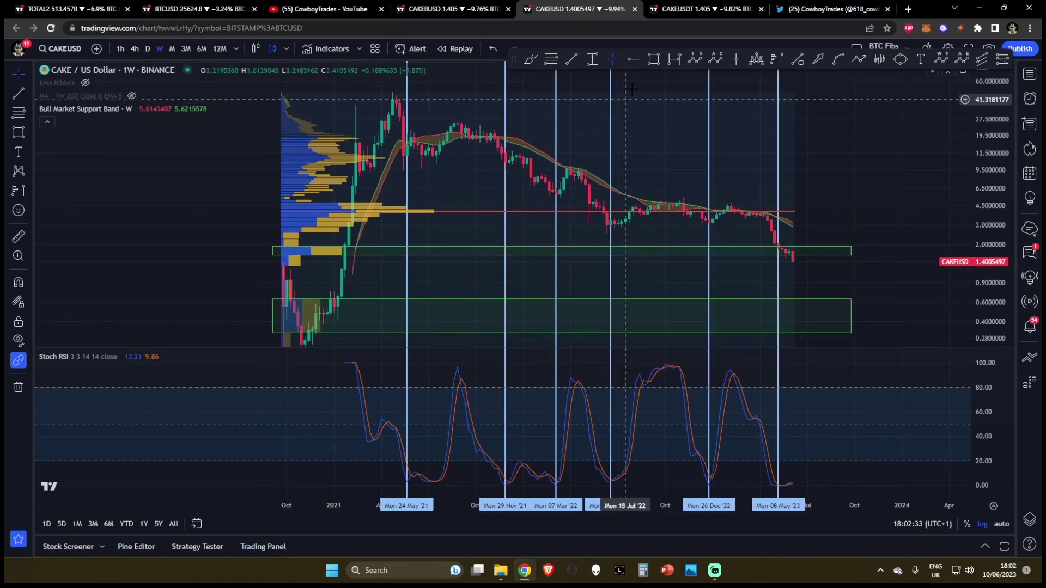
# Draw a third rectangle from about 2.58 to 4.85 over the largest volume node, ending in mid-December 2023
pyautogui.click(653, 58)
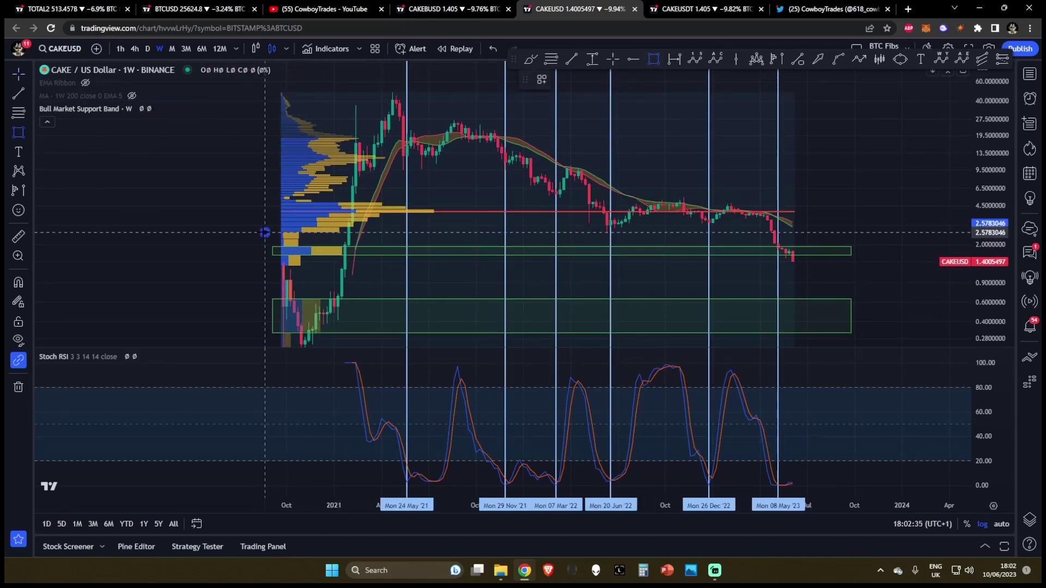
pyautogui.moveTo(264, 233); pyautogui.dragTo(891, 202)
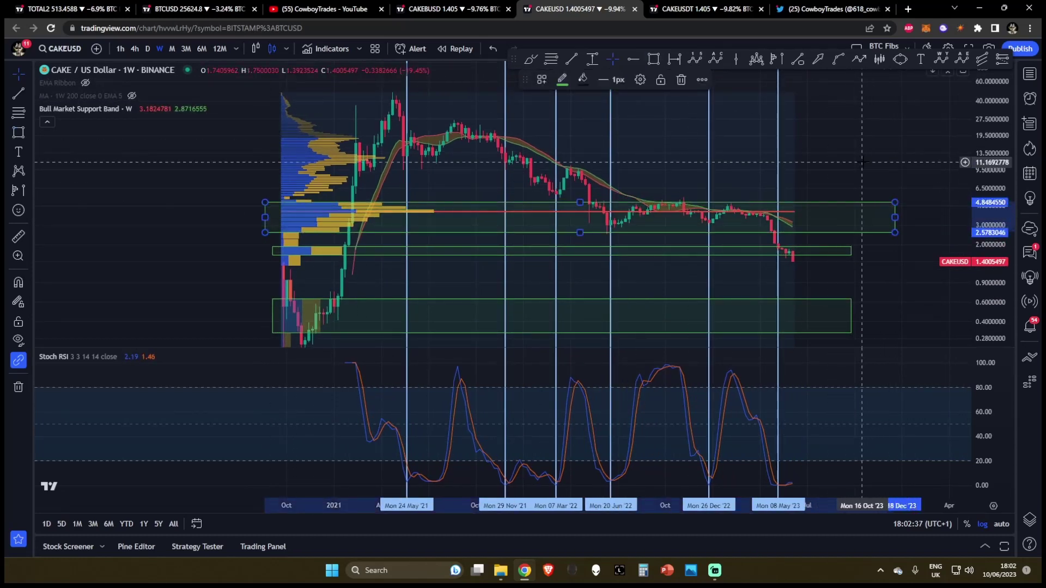
pyautogui.moveTo(862, 162); pyautogui.dragTo(858, 156)
# Brush a freehand wavy line along the large volume node around the 4.00 level
pyautogui.moveTo(988, 237); pyautogui.dragTo(988, 212)
pyautogui.moveTo(909, 164); pyautogui.dragTo(906, 162)
pyautogui.click(531, 59)
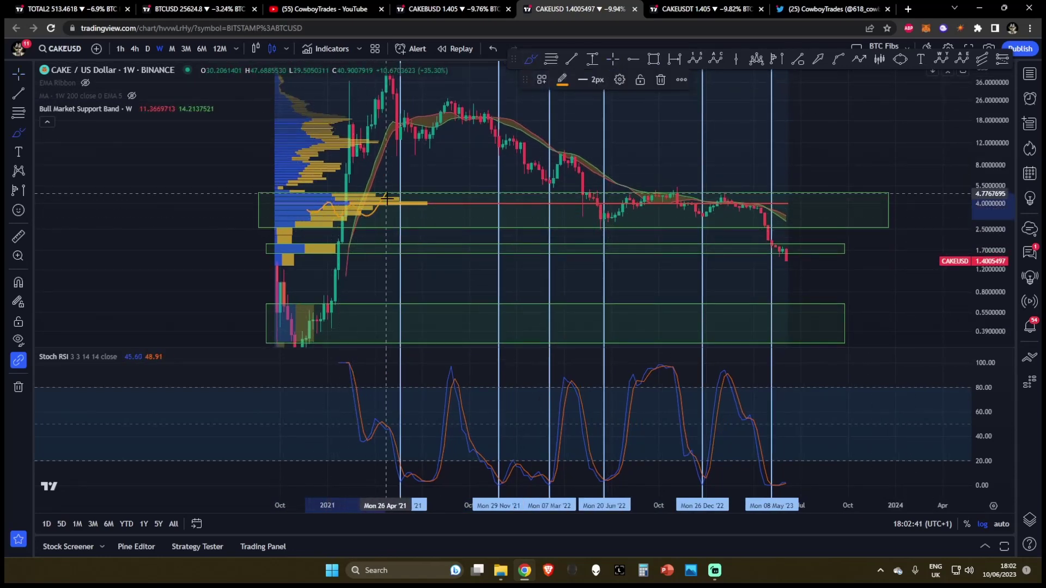
# Draw a rectangle from about 1.92 to 2.55 over the low-volume gap, ending in mid-January 2024, with a red fill and border
pyautogui.click(652, 61)
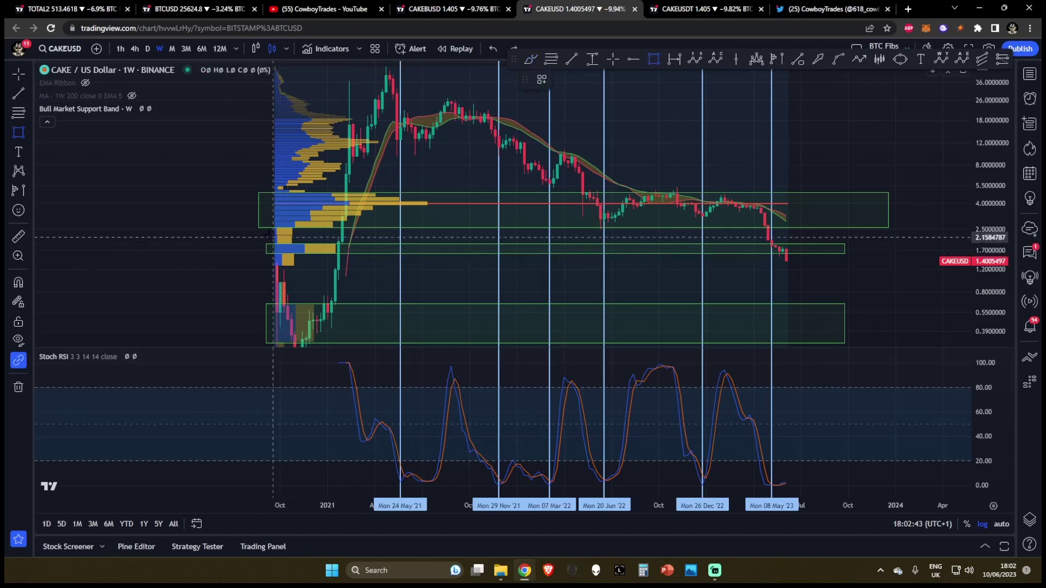
pyautogui.moveTo(254, 228)
pyautogui.mouseDown()
pyautogui.moveTo(425, 243)
pyautogui.moveTo(904, 244)
pyautogui.mouseUp()
pyautogui.click(903, 244)
pyautogui.click(581, 81)
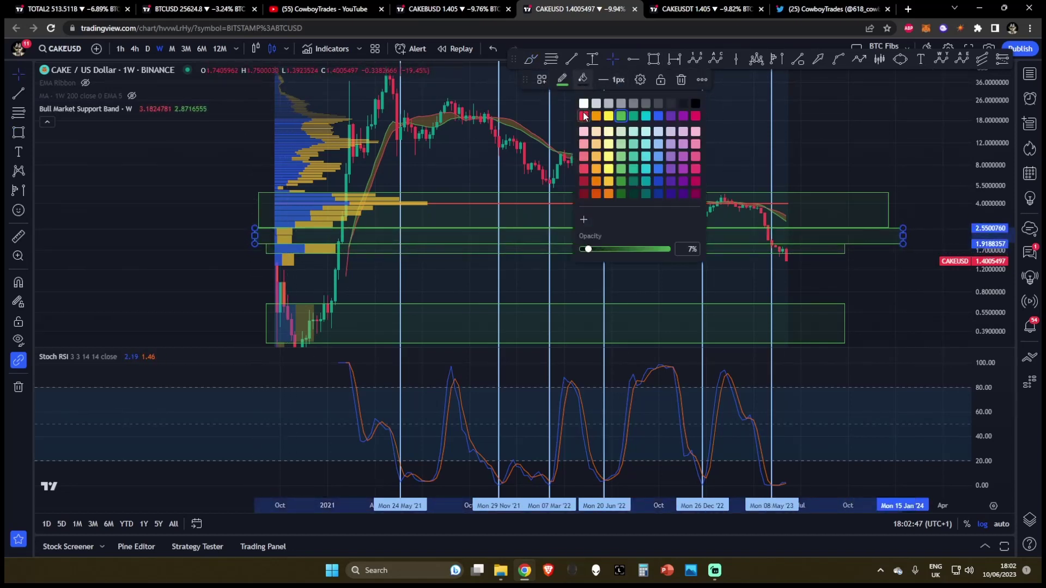
pyautogui.click(595, 116)
pyautogui.click(567, 80)
pyautogui.click(563, 116)
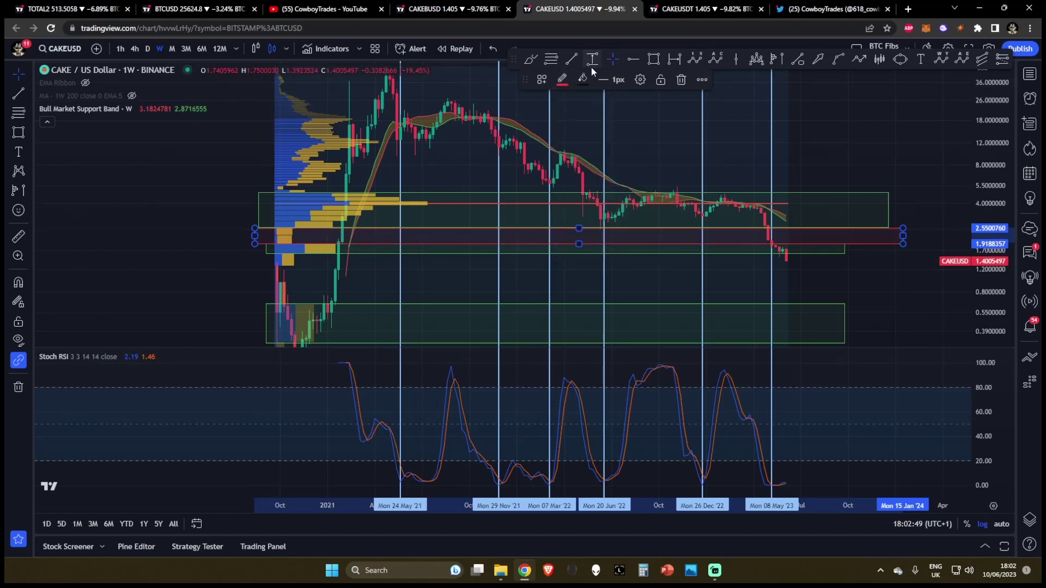
# Draw a second red rectangle filling the low-volume gap between the two lower green zones
pyautogui.click(653, 60)
pyautogui.moveTo(262, 254); pyautogui.dragTo(866, 304)
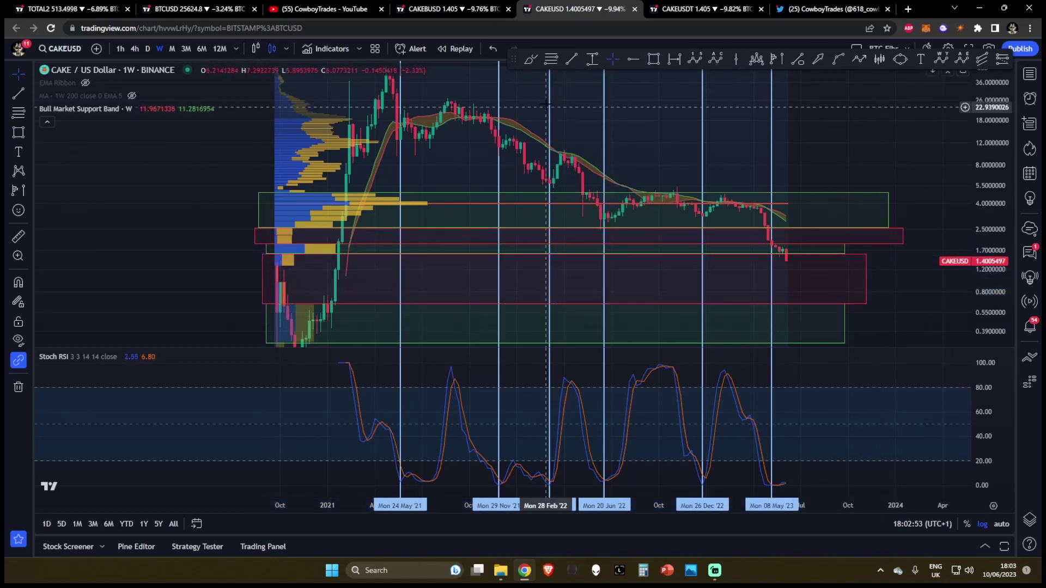
# Brush a zigzag over the May to December 2022 candles inside the largest green zone, and delete it
pyautogui.click(530, 60)
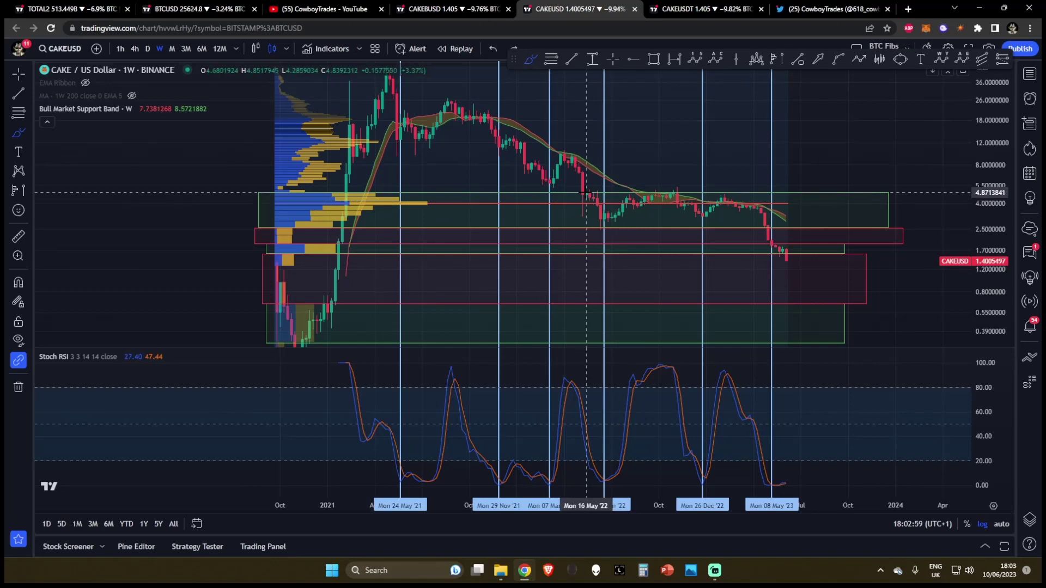
pyautogui.moveTo(587, 194)
pyautogui.mouseDown()
pyautogui.moveTo(599, 226)
pyautogui.moveTo(674, 191)
pyautogui.mouseUp()
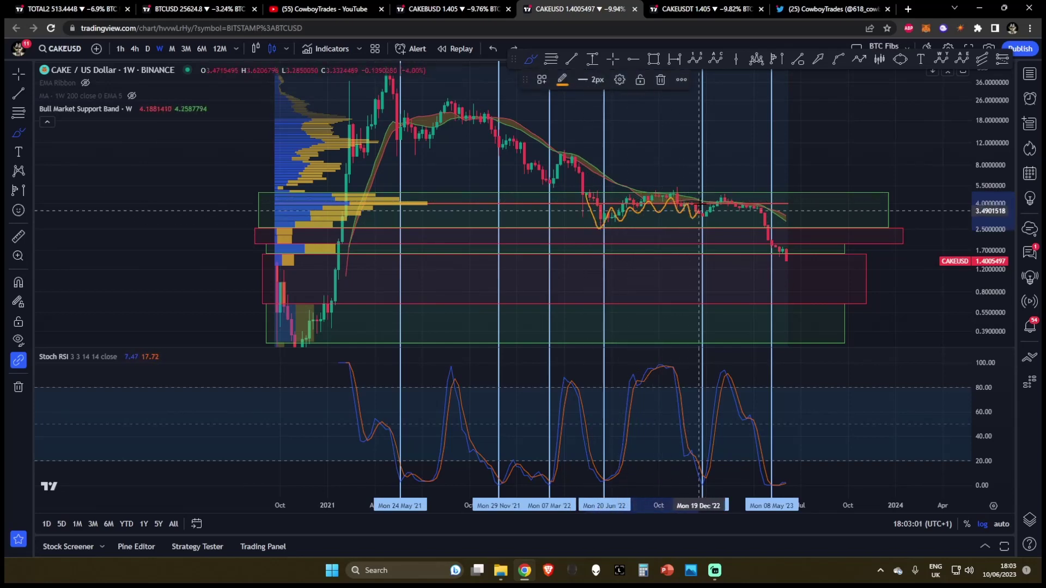
pyautogui.press('Delete')
# Circle the volume profile gap in the upper red zone and the early May 2023 candles that cross that zone
pyautogui.scroll(3, 833, 229)
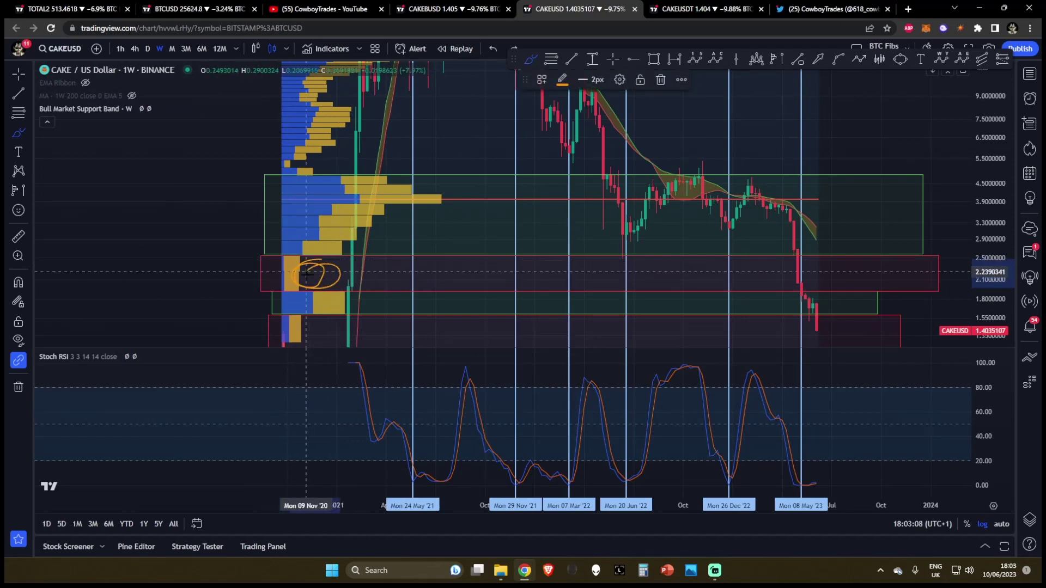
pyautogui.scroll(3, 630, 308)
pyautogui.scroll(1, 629, 307)
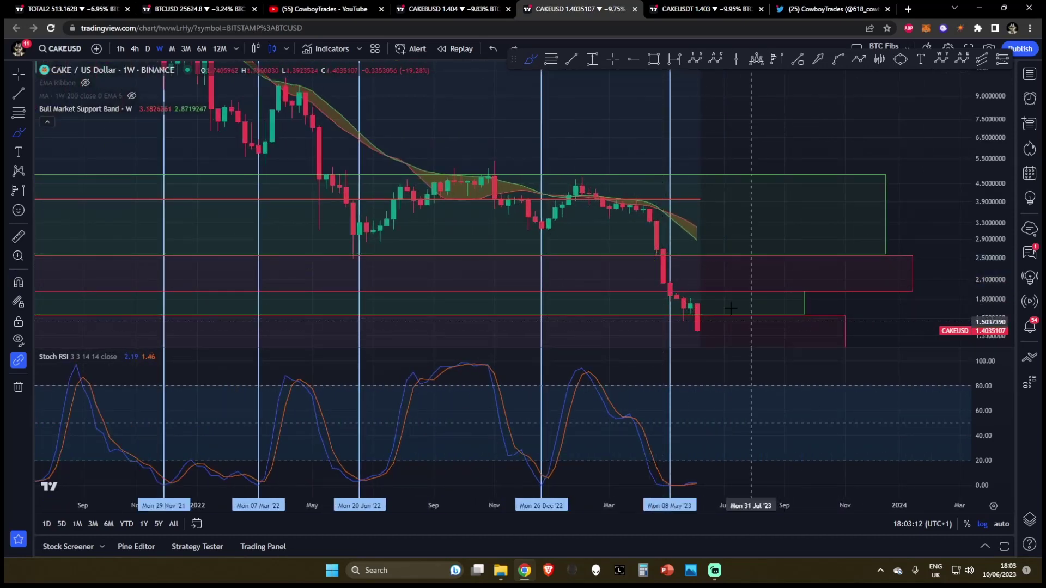
pyautogui.moveTo(675, 252)
pyautogui.mouseDown()
pyautogui.moveTo(676, 294)
pyautogui.moveTo(683, 256)
pyautogui.mouseUp()
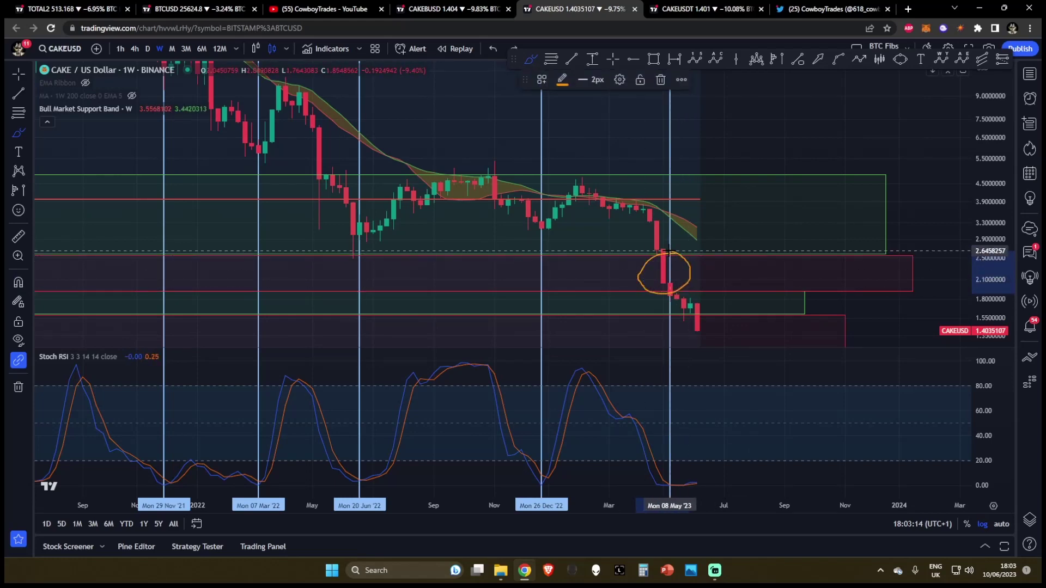
pyautogui.scroll(-4, 669, 251)
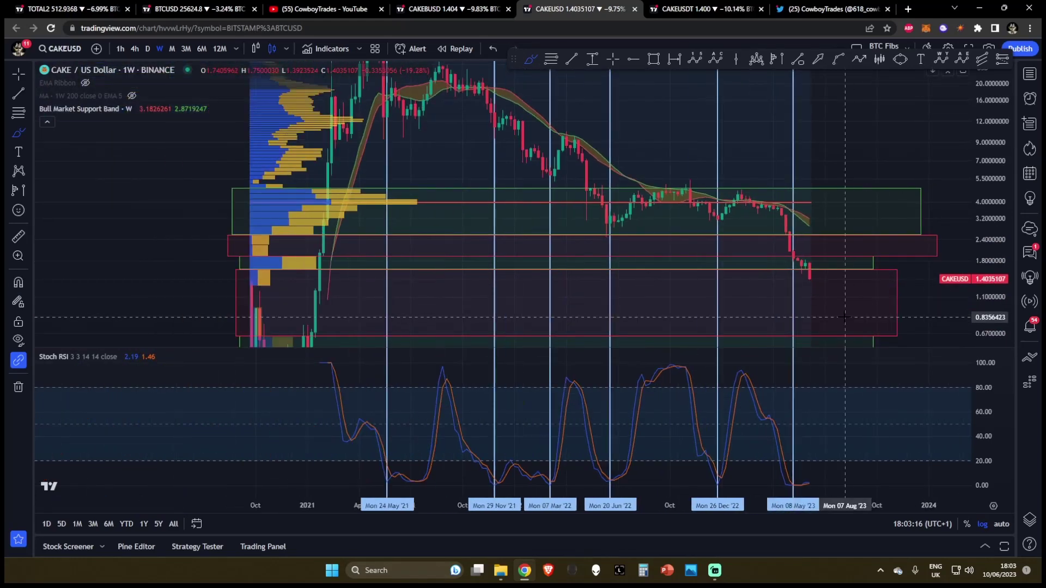
# Trace the May to June 2023 candles through the narrow green zone with the brush, and delete the stroke
pyautogui.scroll(4, 713, 300)
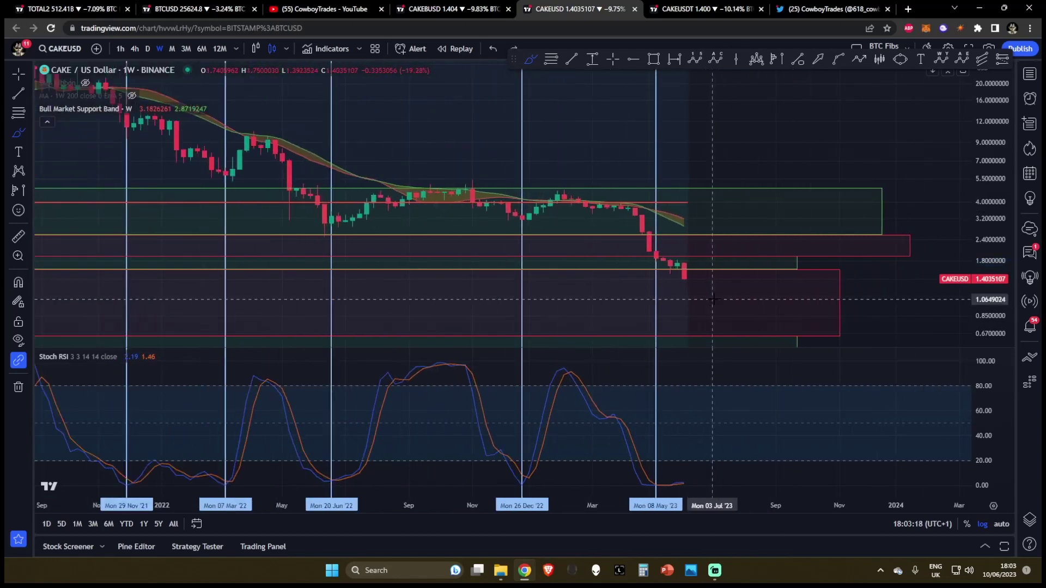
pyautogui.moveTo(990, 300); pyautogui.dragTo(990, 246)
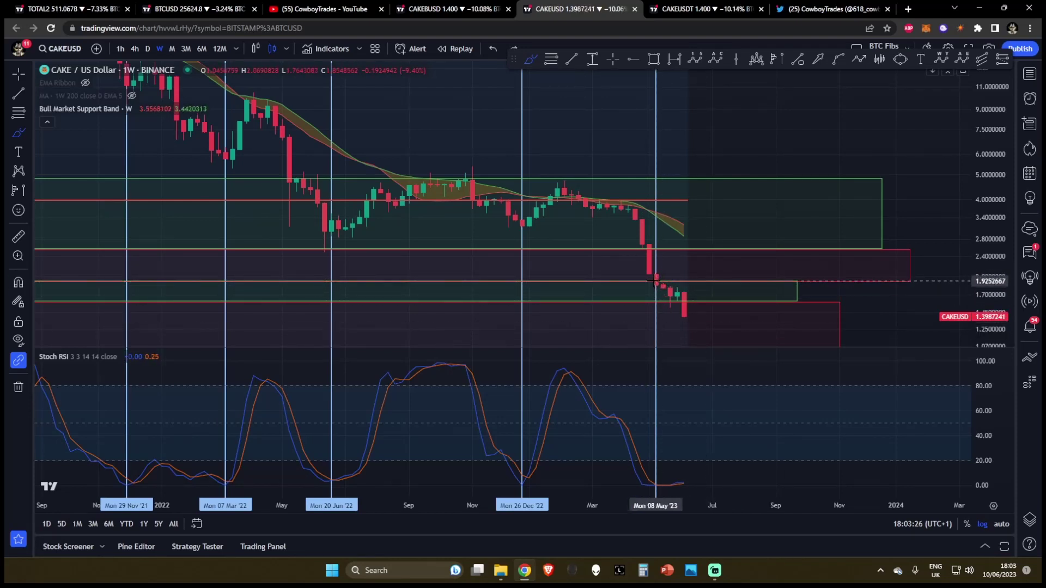
pyautogui.click(656, 279)
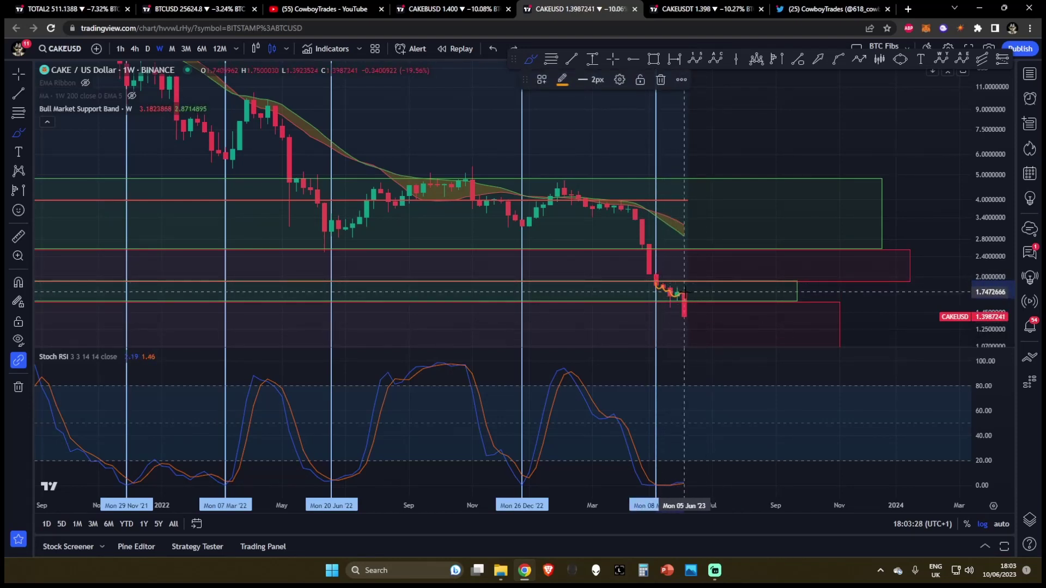
pyautogui.moveTo(684, 292); pyautogui.dragTo(692, 327)
pyautogui.click(660, 79)
pyautogui.moveTo(783, 129); pyautogui.dragTo(759, 81)
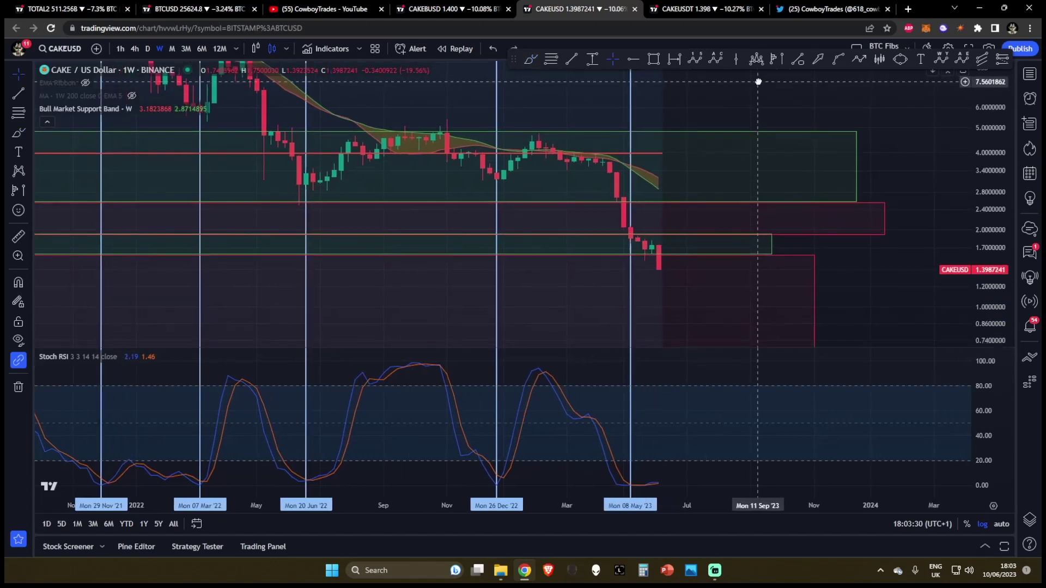
pyautogui.scroll(-2, 944, 152)
pyautogui.click(1030, 76)
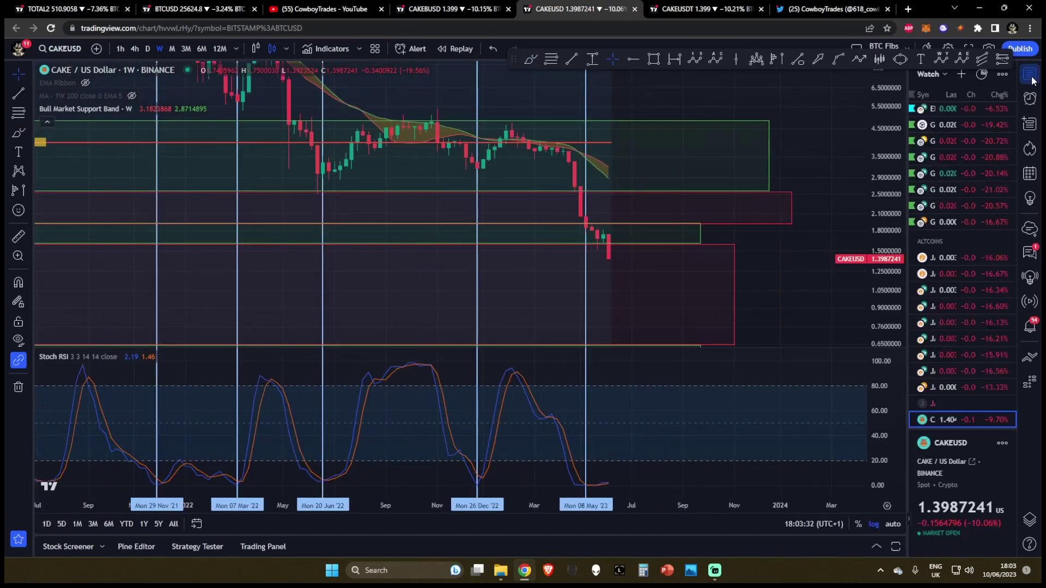
pyautogui.click(592, 59)
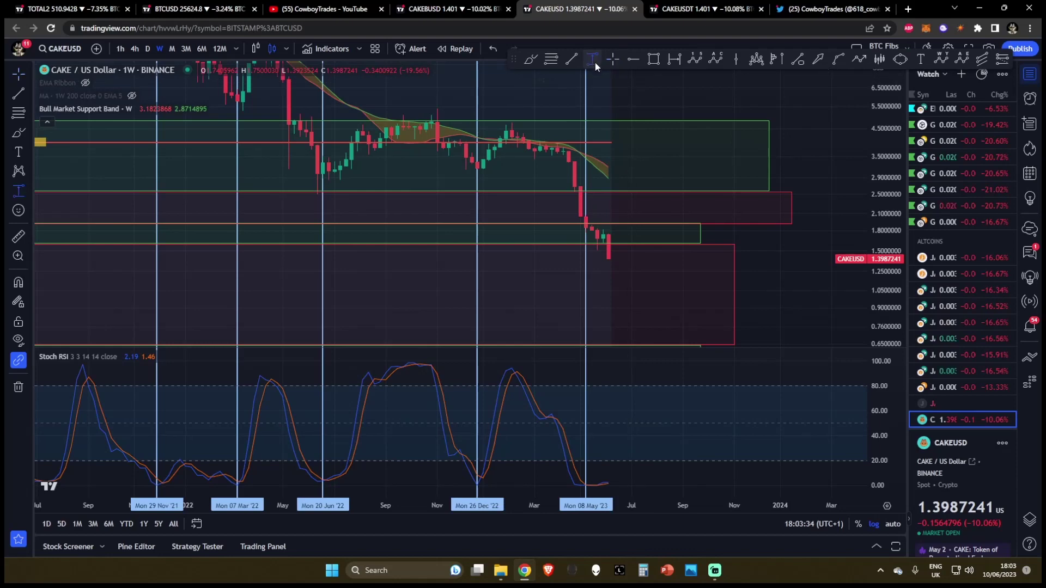
pyautogui.click(580, 235)
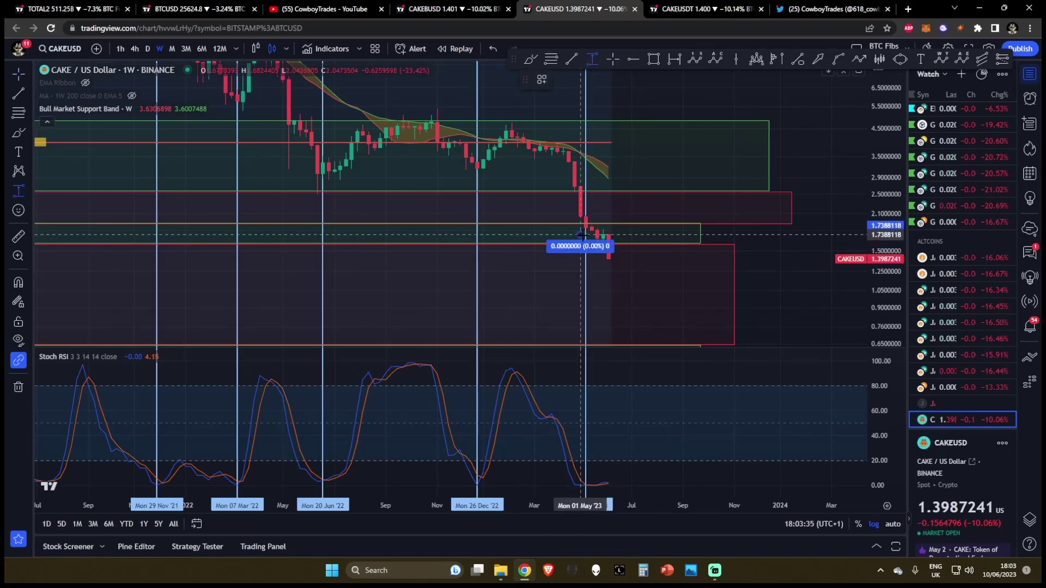
pyautogui.click(673, 259)
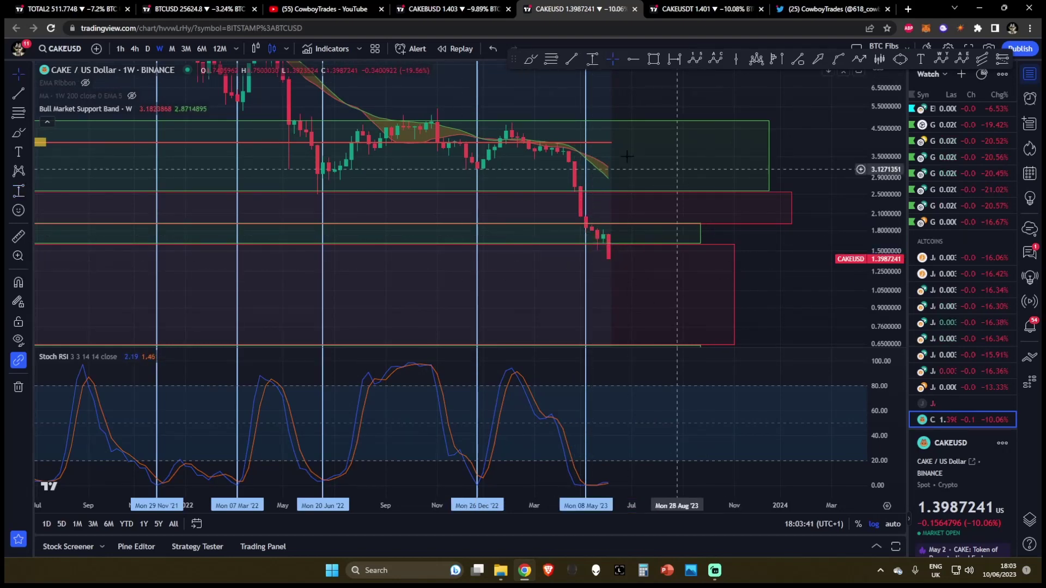
pyautogui.click(1030, 74)
# Examine the early June 2023 candles around the narrow green zone's lower edge on the daily chart
pyautogui.click(147, 49)
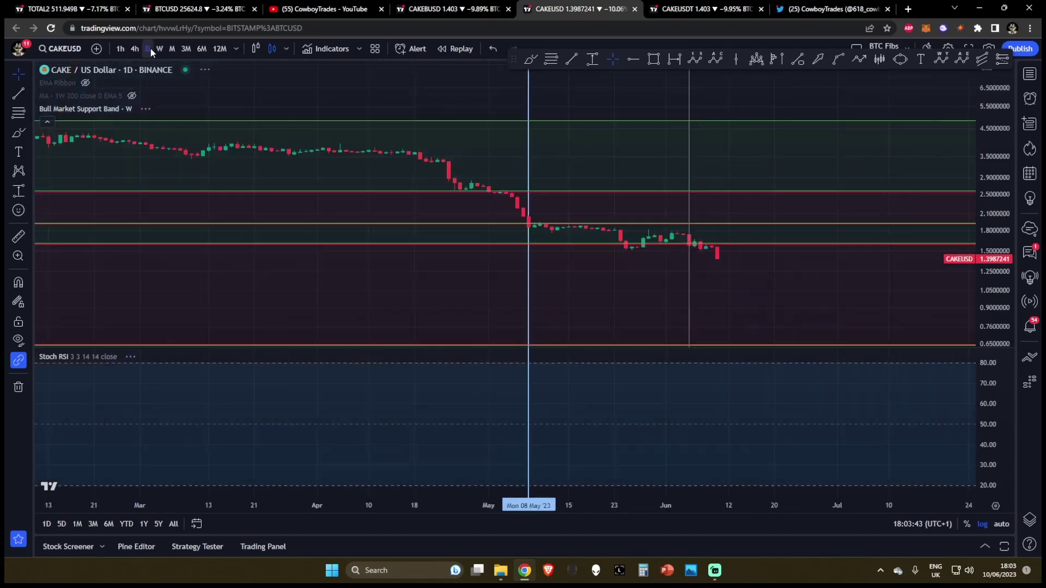
pyautogui.moveTo(985, 256); pyautogui.dragTo(985, 153)
pyautogui.moveTo(828, 210); pyautogui.dragTo(734, 148)
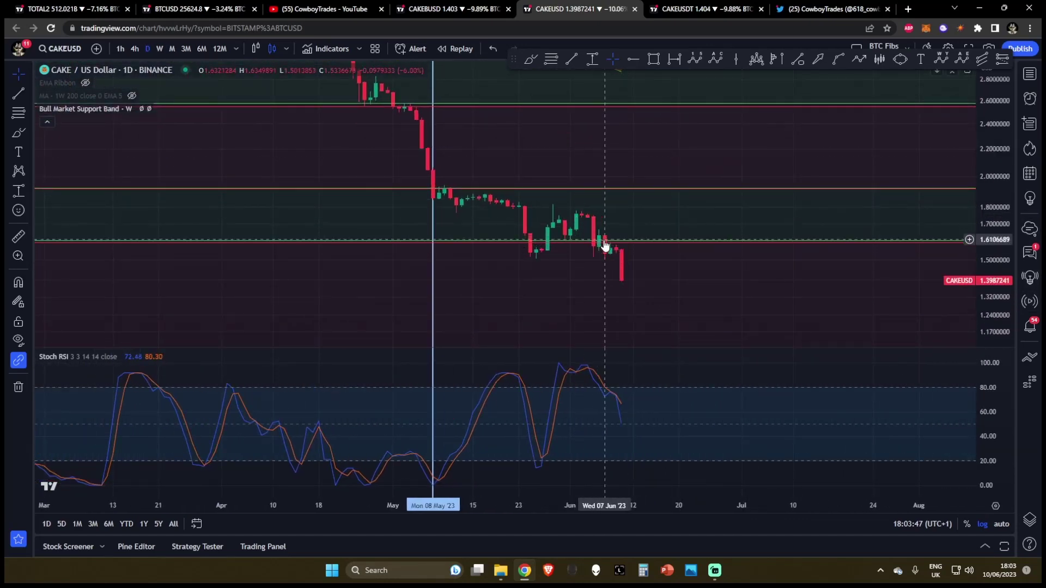
# On the 4-hour chart, mark the late May lows with a thin rectangle from about 1.51 to 1.54, and delete it
pyautogui.click(142, 49)
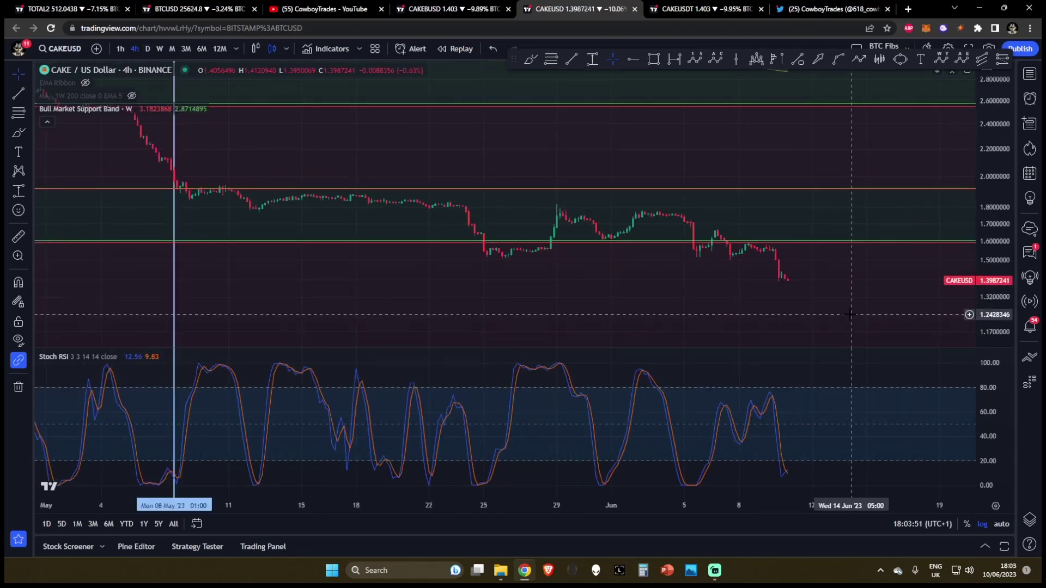
pyautogui.moveTo(868, 306); pyautogui.dragTo(791, 306)
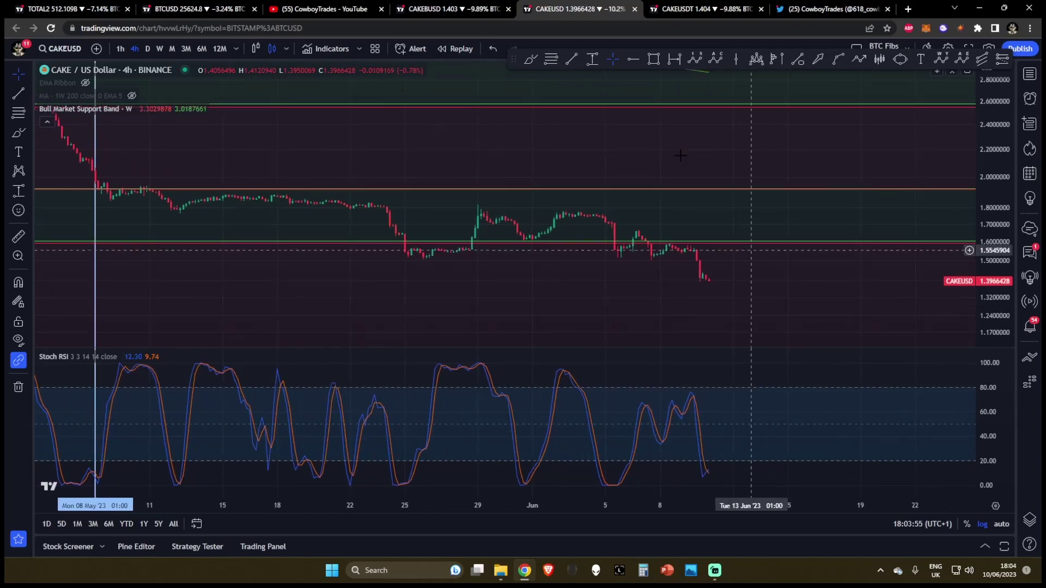
pyautogui.click(653, 58)
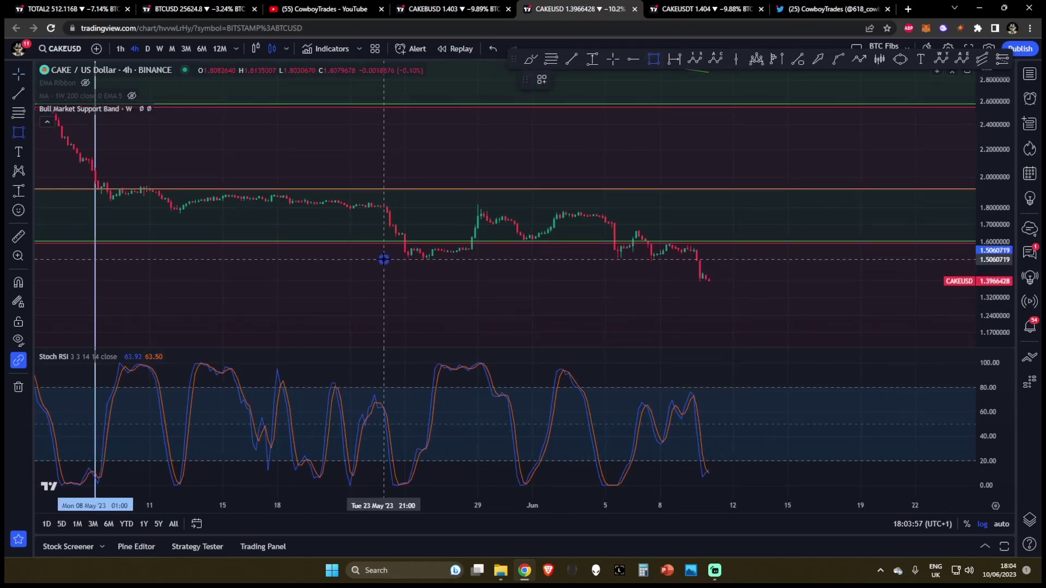
pyautogui.moveTo(384, 259); pyautogui.dragTo(809, 255)
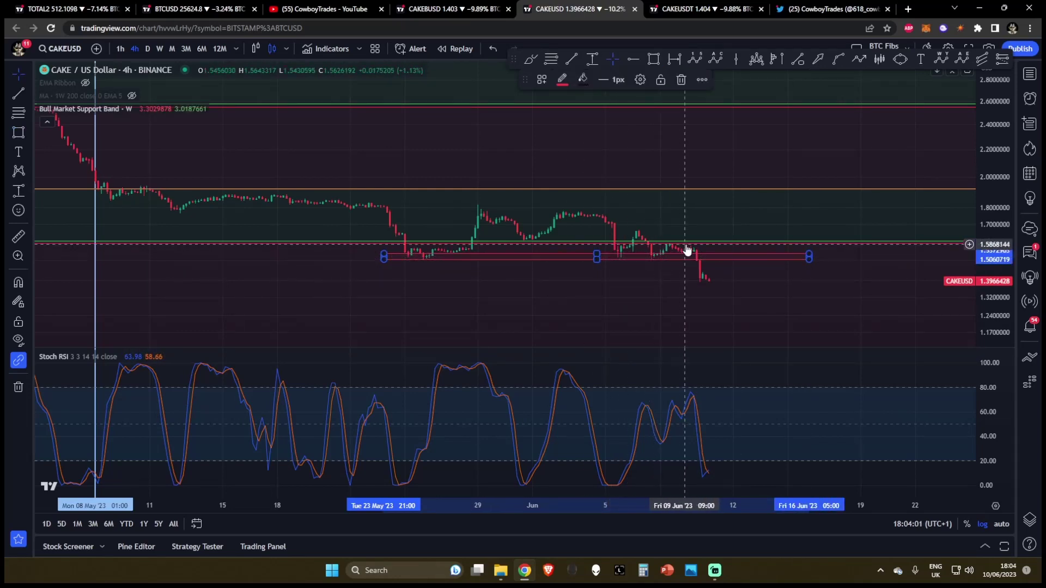
pyautogui.press('Delete')
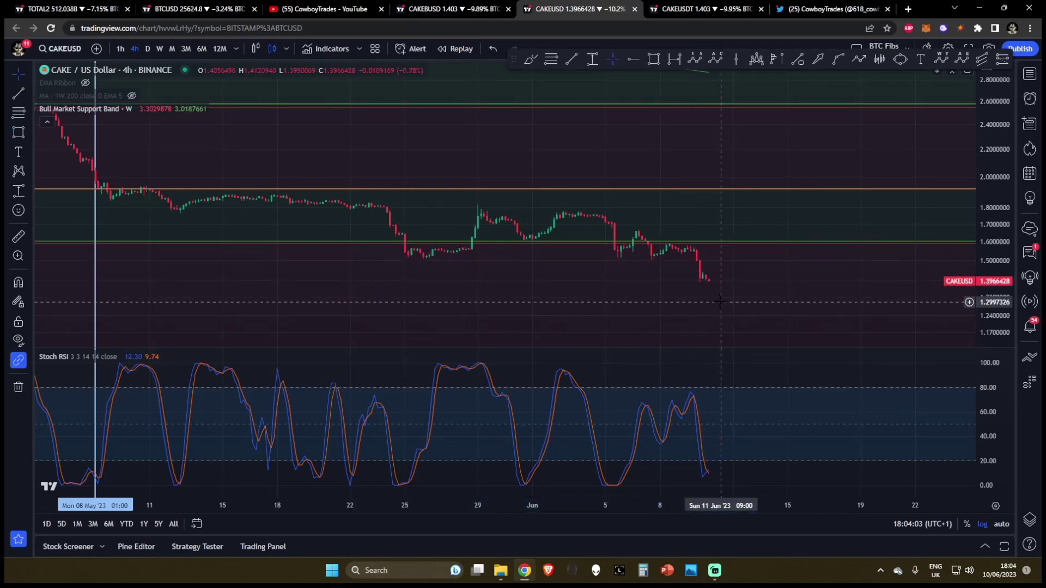
# Check the Stoch RSI on the daily chart, and return to the weekly chart showing the full price history with all zones
pyautogui.click(148, 49)
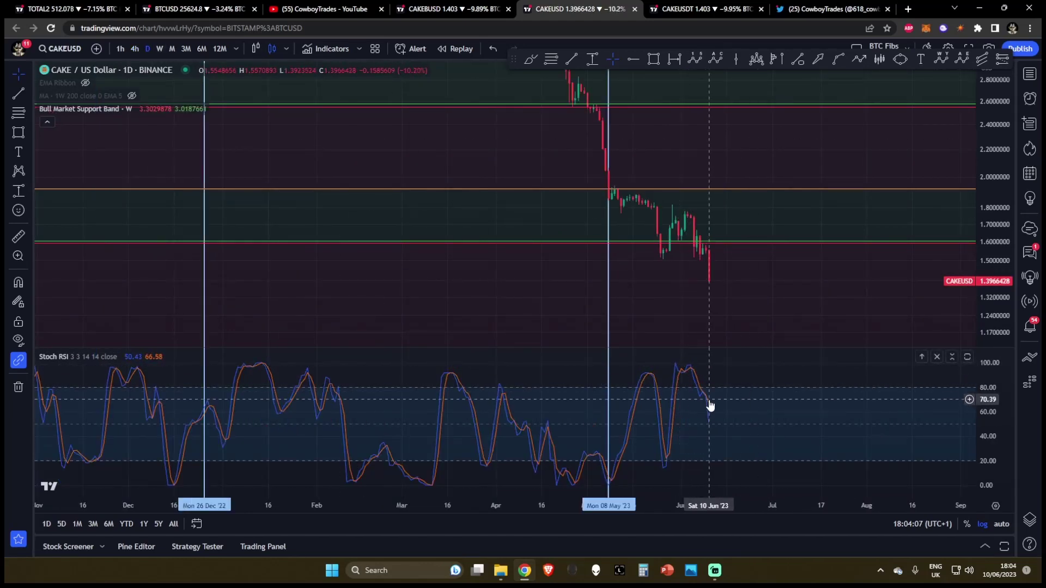
pyautogui.click(160, 48)
pyautogui.moveTo(999, 163); pyautogui.dragTo(993, 212)
pyautogui.moveTo(909, 223); pyautogui.dragTo(918, 240)
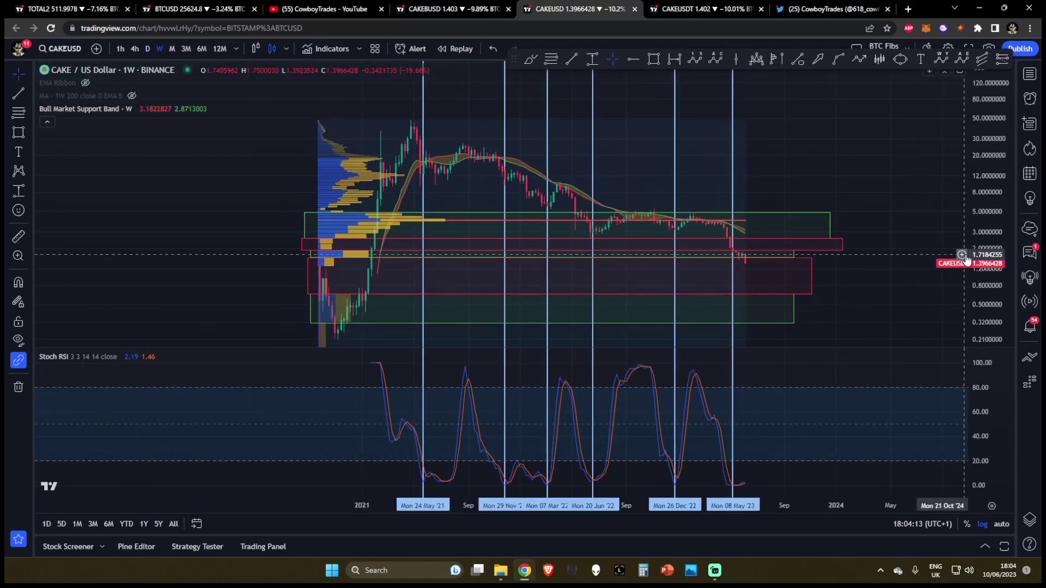
pyautogui.moveTo(975, 266); pyautogui.dragTo(976, 245)
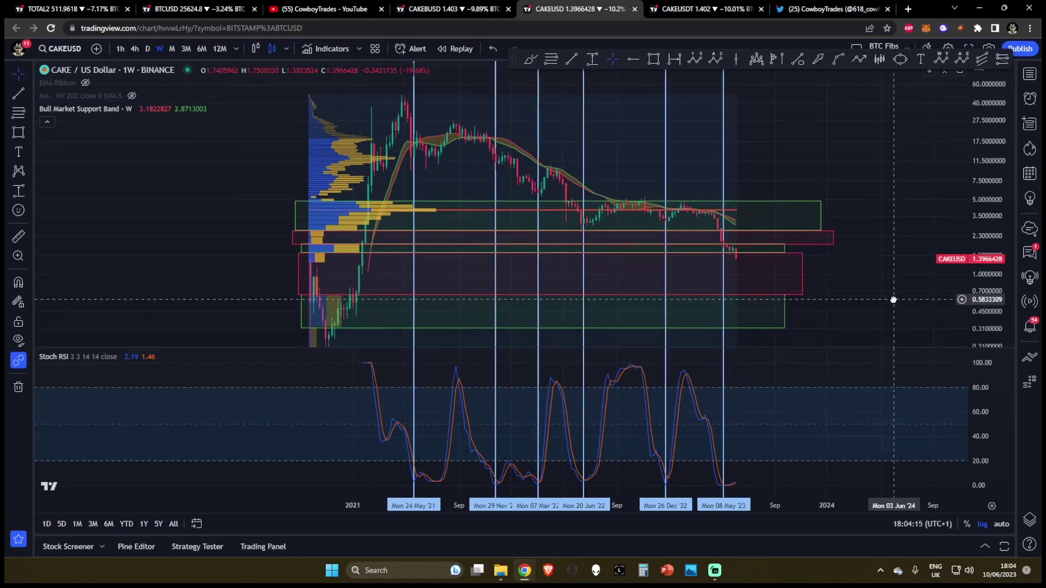
# Check the CAKEUSDT chart, and add a price range on CAKEUSD from about 1.38 down to 0.65 at the lowest green zone
pyautogui.click(691, 4)
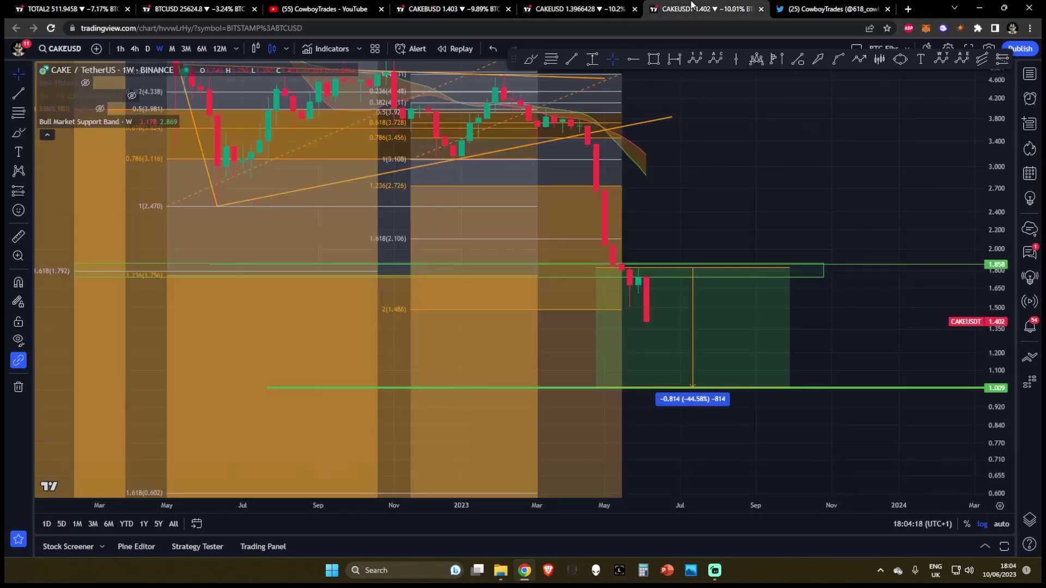
pyautogui.click(583, 9)
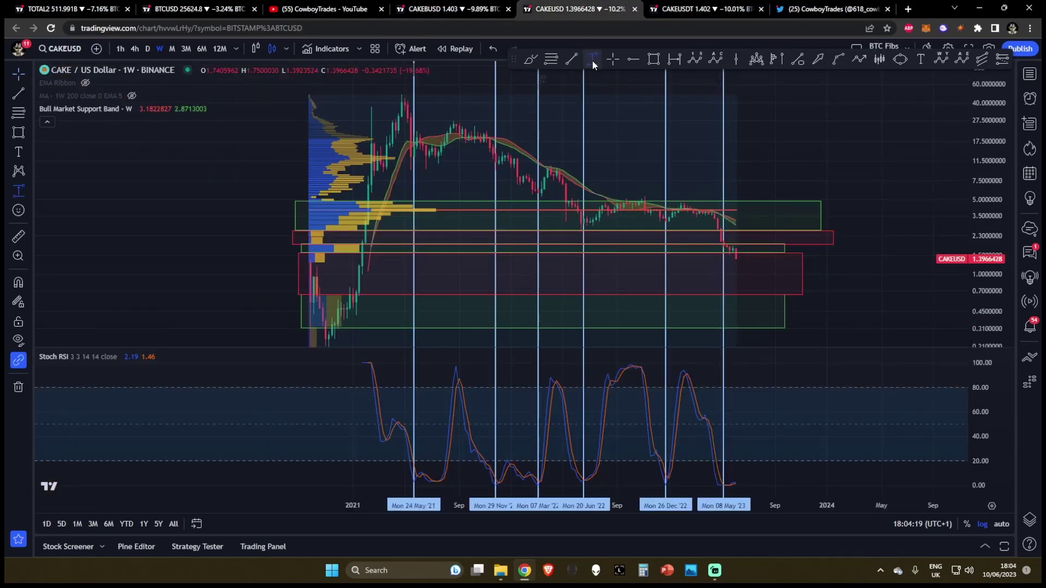
pyautogui.keyDown('shift'); pyautogui.click(705, 259); pyautogui.keyUp('shift')
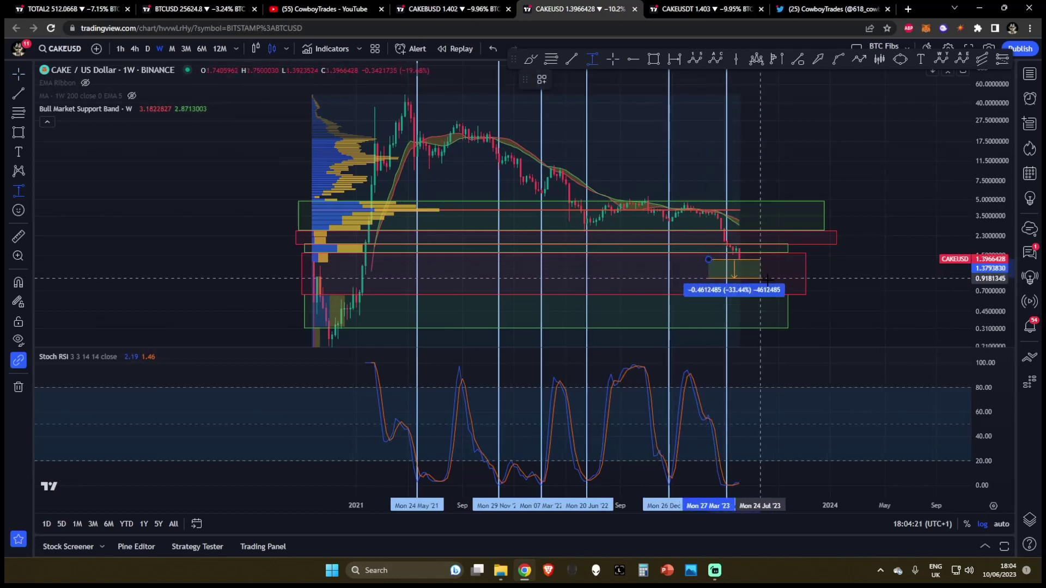
pyautogui.click(799, 294)
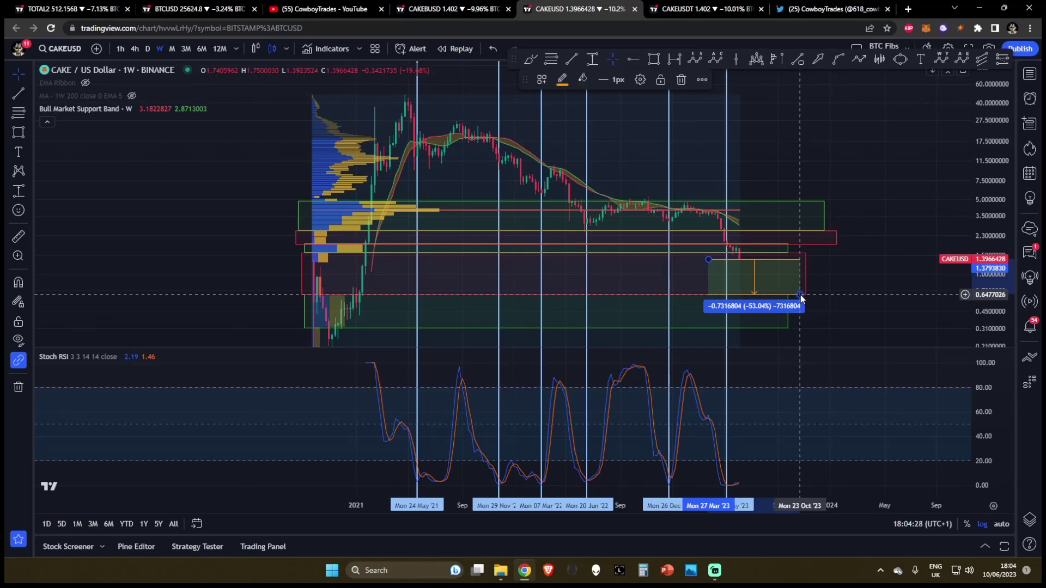
pyautogui.click(863, 244)
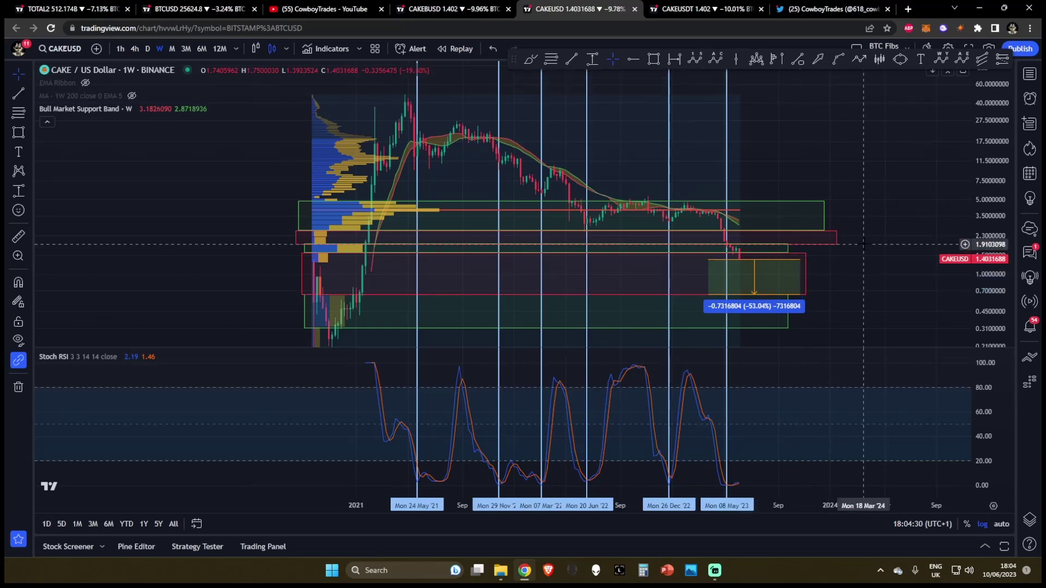
# Bring up the BTCUSD weekly chart for comparison
pyautogui.click(199, 7)
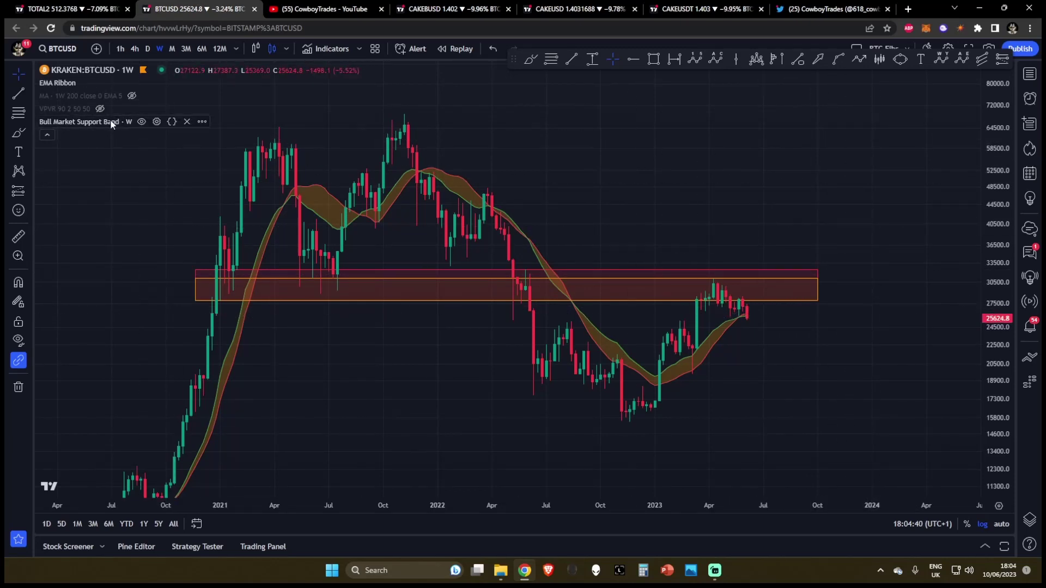
# On the BTCUSD weekly chart, hide the Bull Market Support Band and show the 200-week moving average
pyautogui.click(141, 123)
pyautogui.click(131, 95)
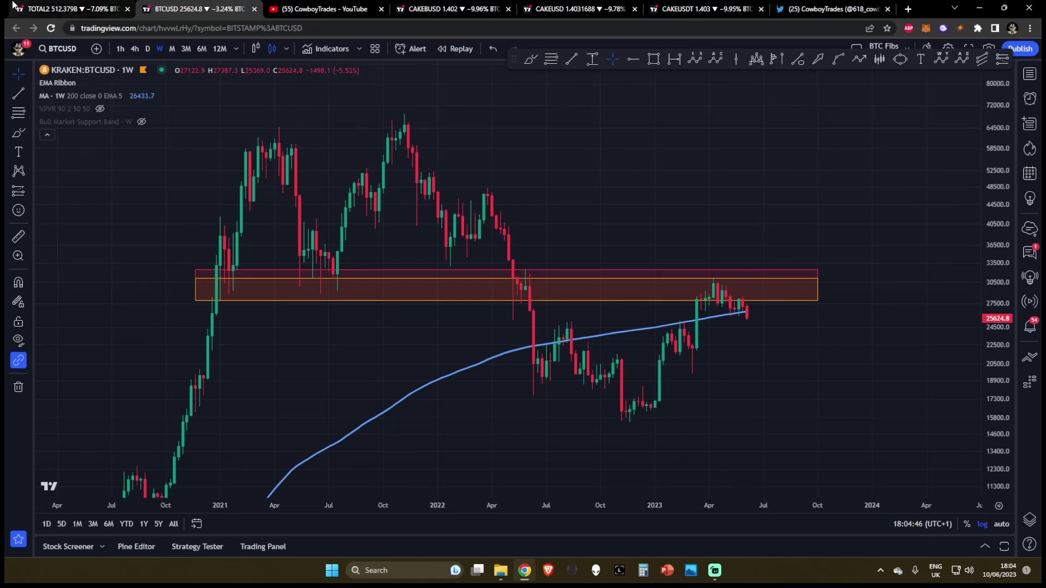
# On the TOTAL2 weekly chart, trace the descending trendline and the April 2023 breakout and retest with the Brush, and undo the strokes
pyautogui.click(34, 5)
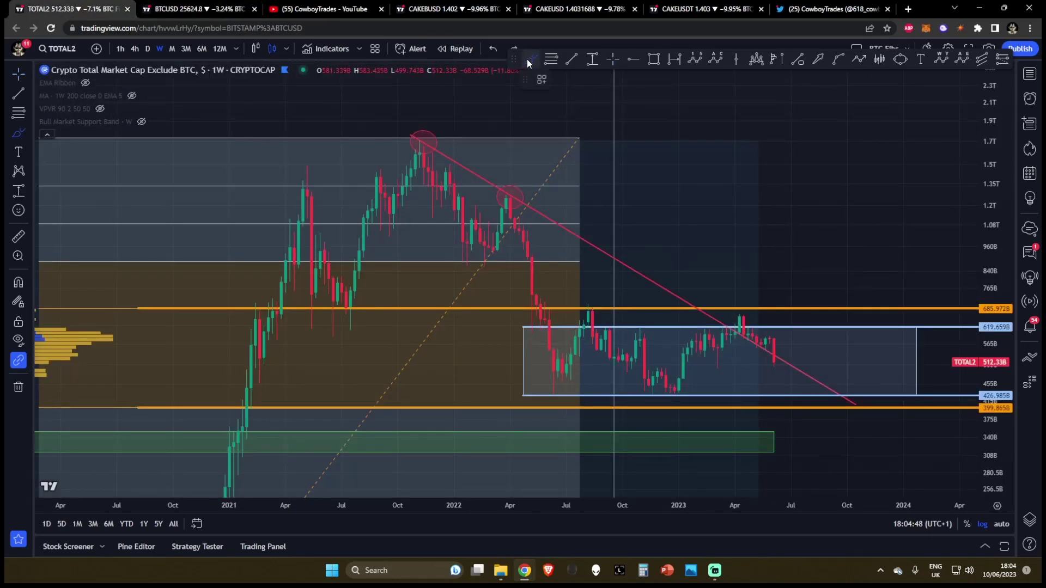
pyautogui.click(429, 142)
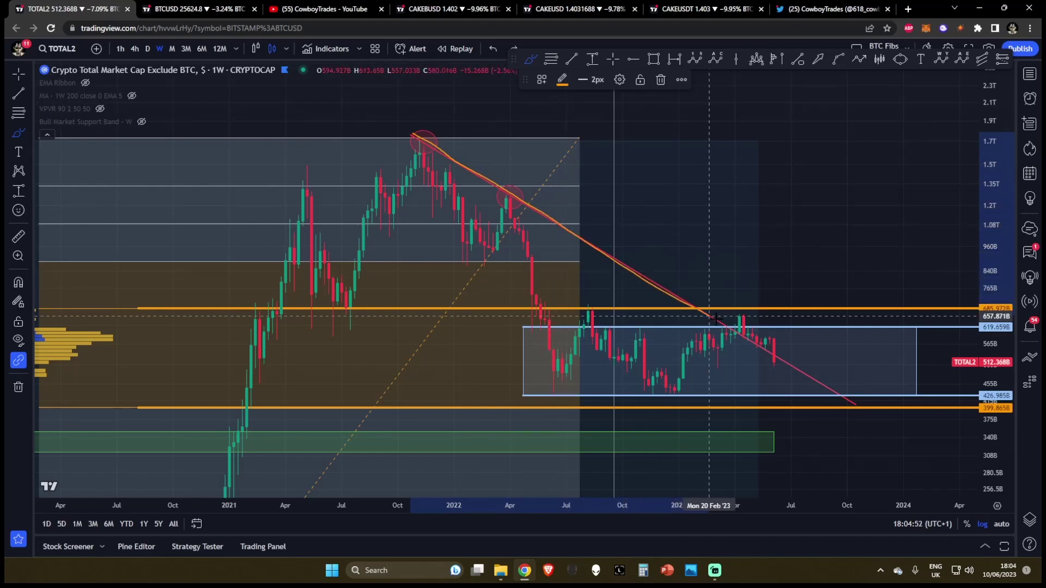
pyautogui.hotkey('ctrl', 'z')
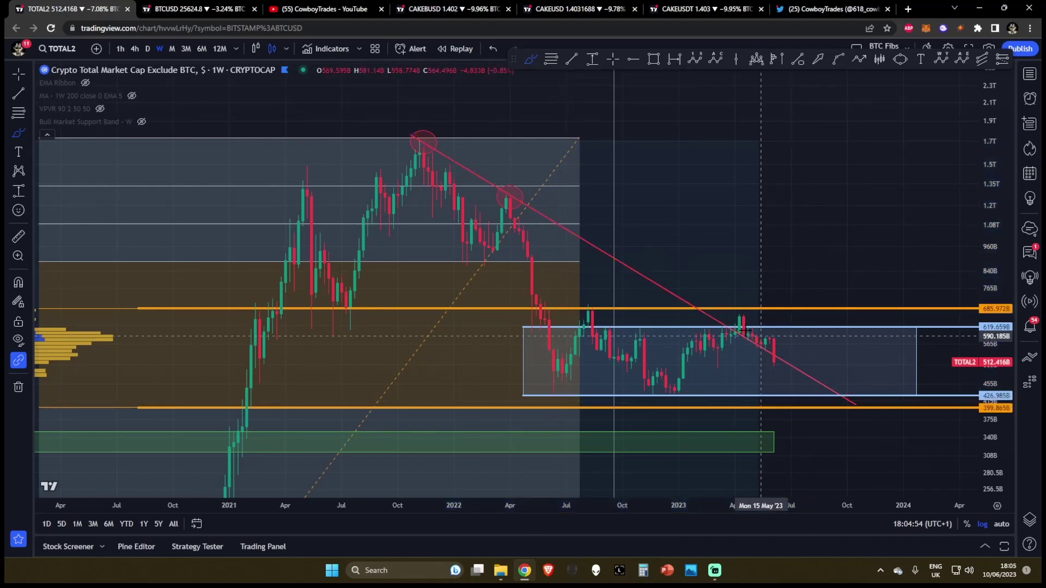
pyautogui.moveTo(727, 338); pyautogui.dragTo(739, 318)
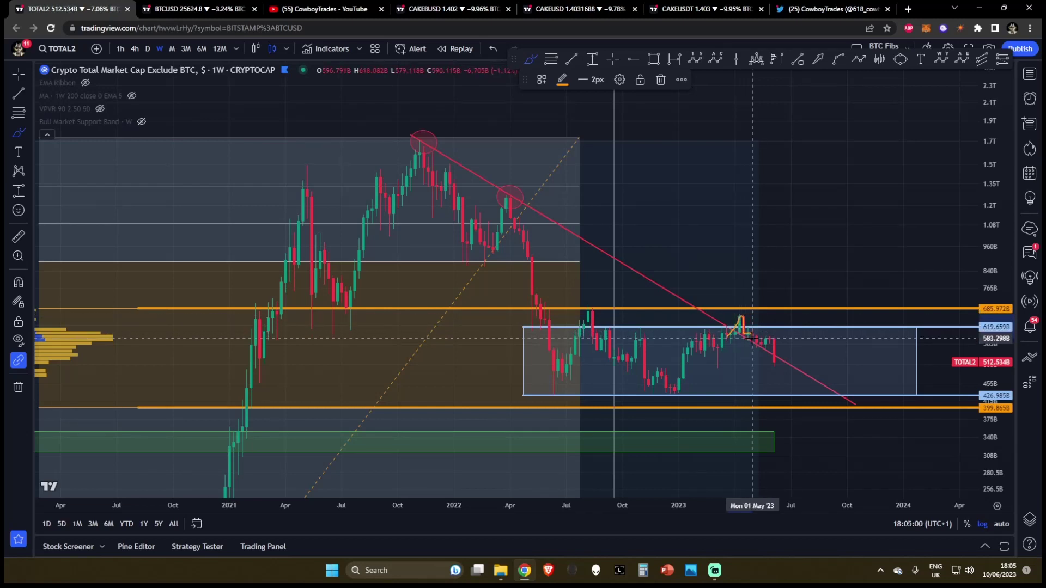
pyautogui.moveTo(756, 344)
pyautogui.mouseDown()
pyautogui.moveTo(774, 340)
pyautogui.moveTo(778, 370)
pyautogui.moveTo(774, 337)
pyautogui.moveTo(795, 373)
pyautogui.moveTo(795, 342)
pyautogui.mouseUp()
pyautogui.hotkey('ctrl', 'z')
pyautogui.hotkey('ctrl', 'z')
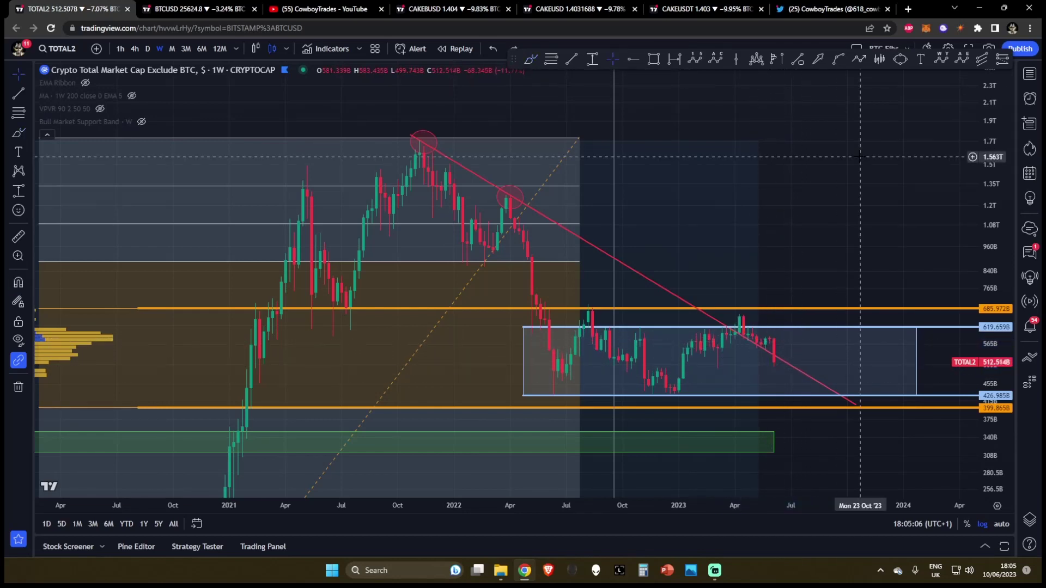
# On the daily TOTAL2 chart, circle the June drop through the descending trendline, delete the circle, and return to the weekly chart
pyautogui.click(148, 49)
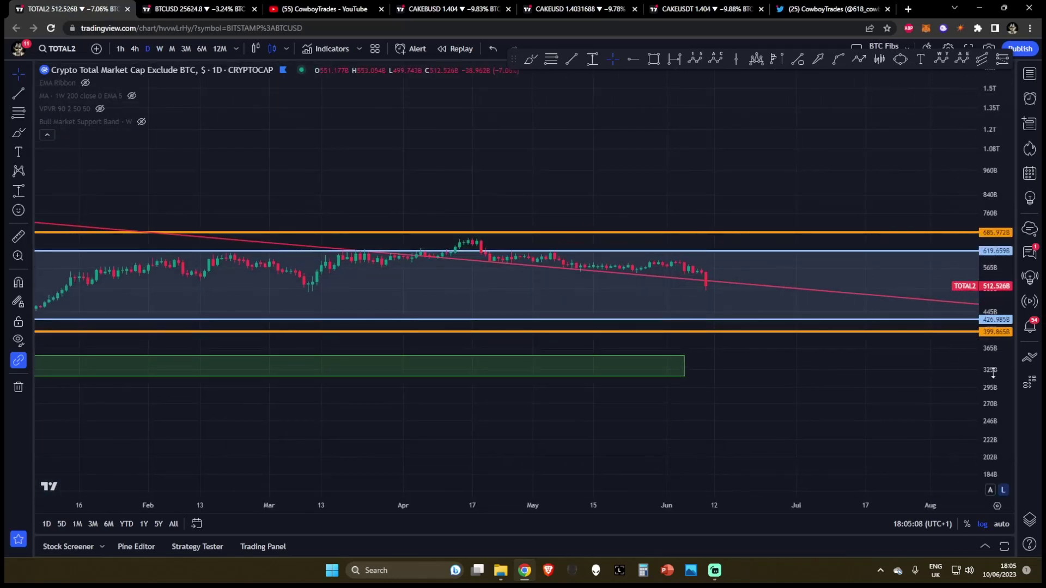
pyautogui.click(530, 59)
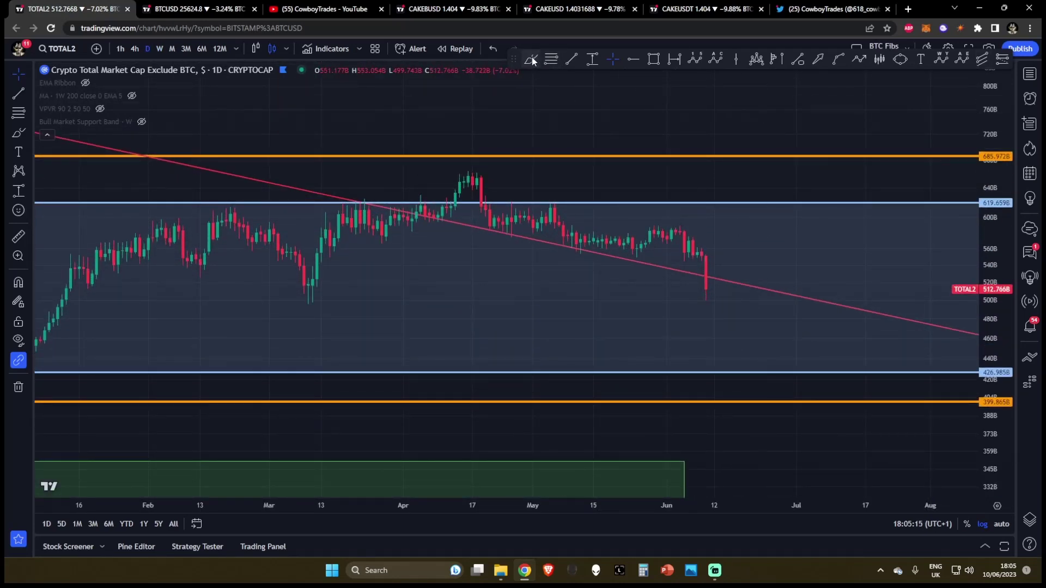
pyautogui.moveTo(731, 248)
pyautogui.mouseDown()
pyautogui.moveTo(665, 275)
pyautogui.moveTo(730, 242)
pyautogui.mouseUp()
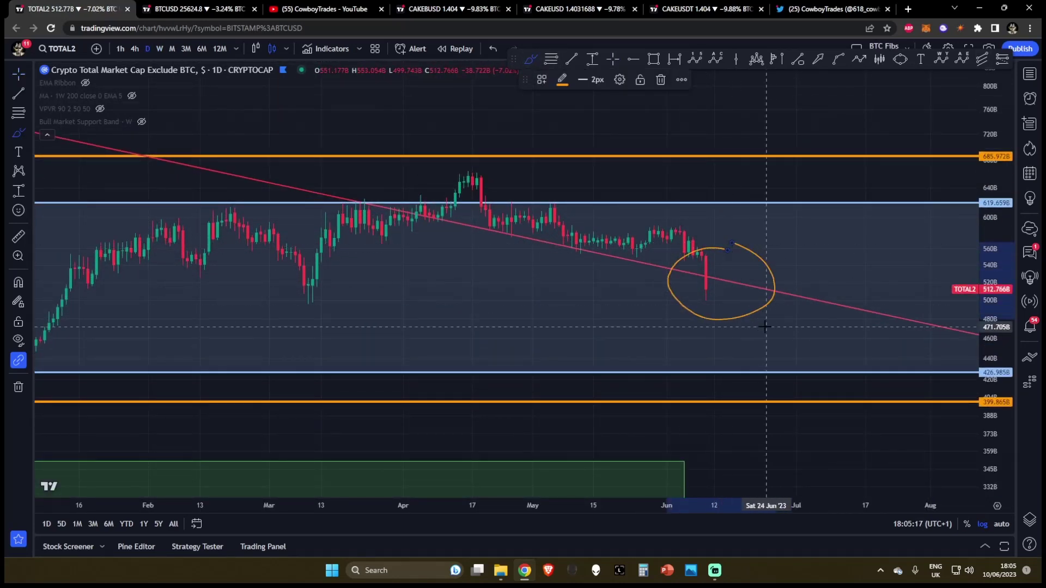
pyautogui.press('Delete')
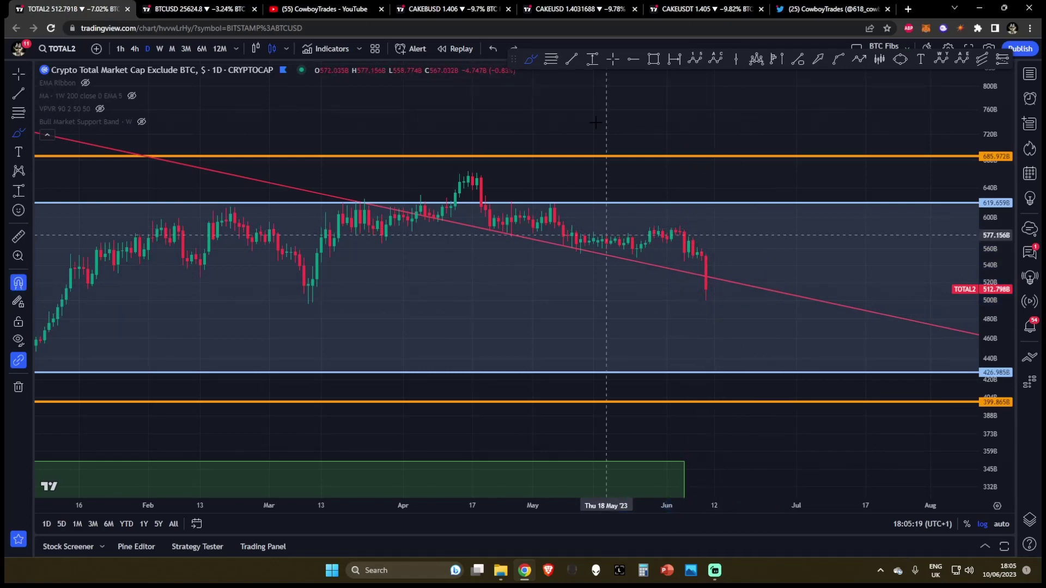
pyautogui.click(160, 51)
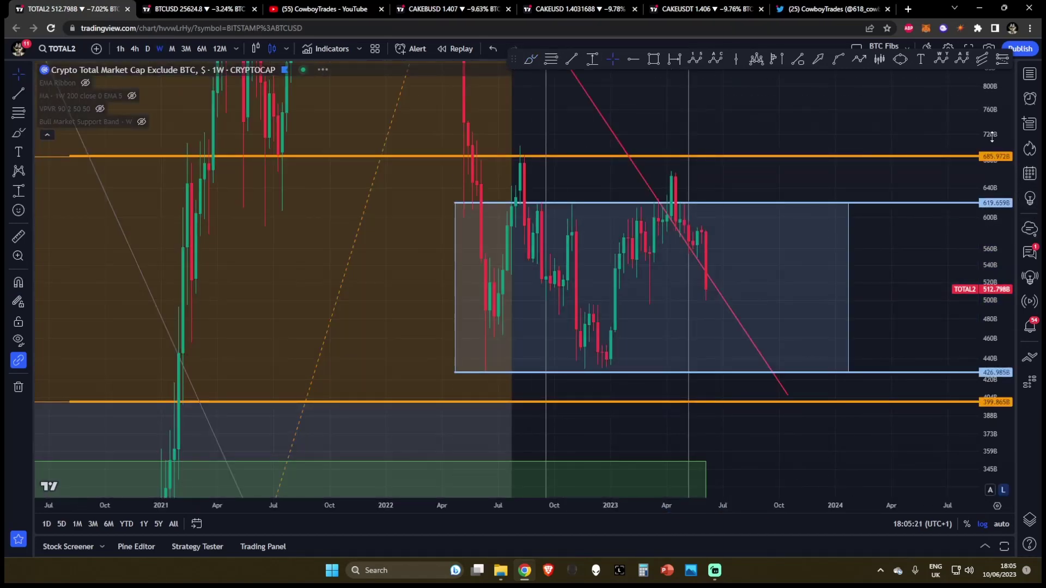
pyautogui.scroll(-2, 878, 254)
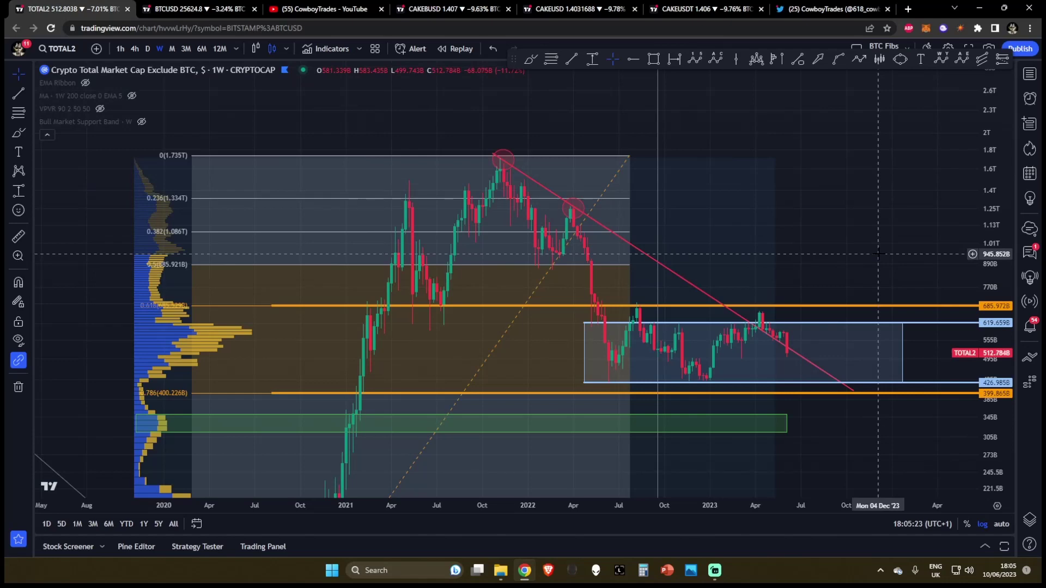
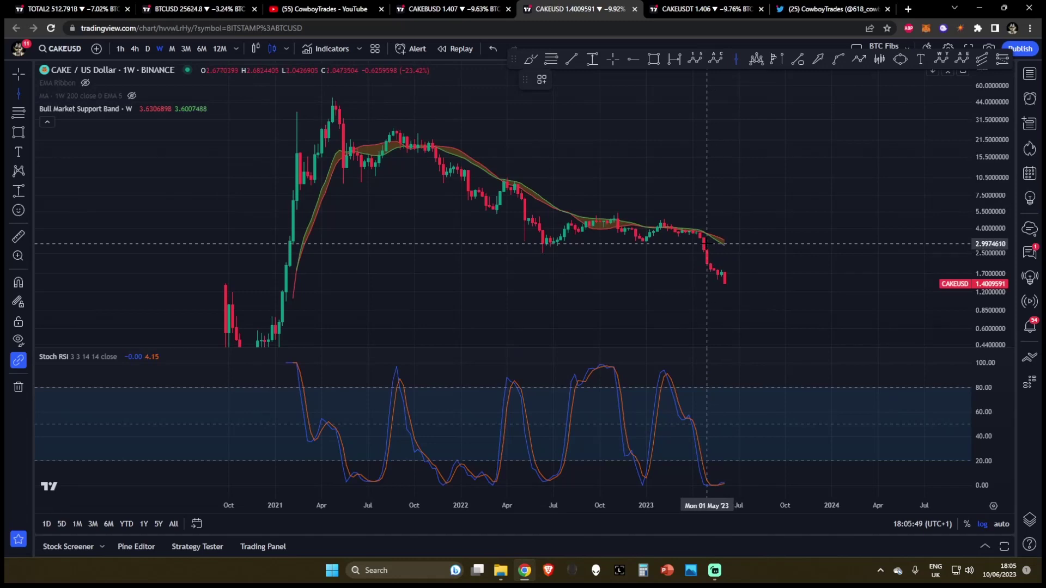
# Add vertical lines on weekly CAKEUSD at 1 May 2023, 26 December 2022, 13 June 2022, 29 November 2021 and 24 May 2021
pyautogui.click(707, 244)
pyautogui.click(735, 59)
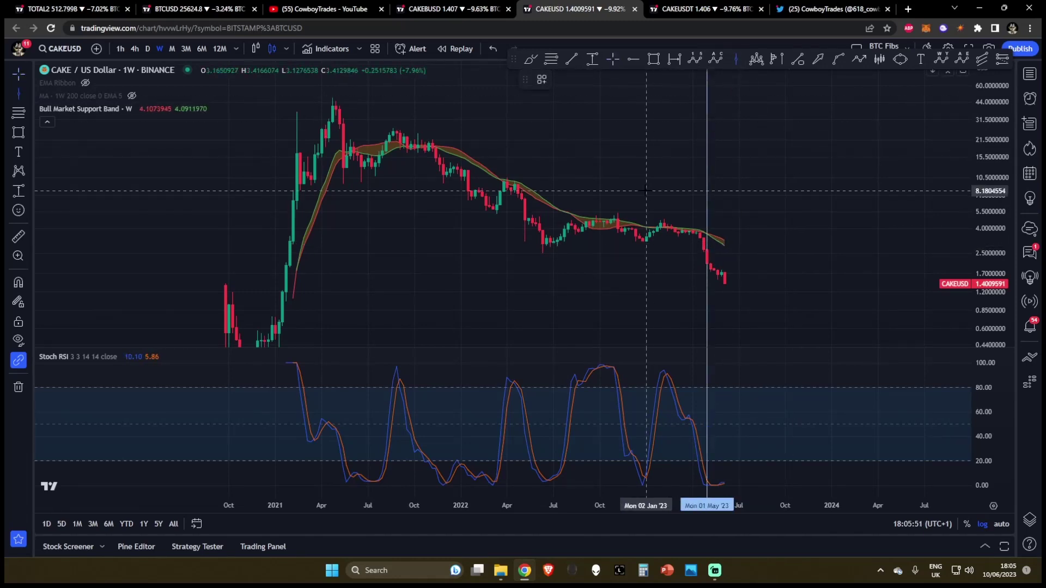
pyautogui.click(642, 192)
pyautogui.click(696, 189)
pyautogui.click(737, 60)
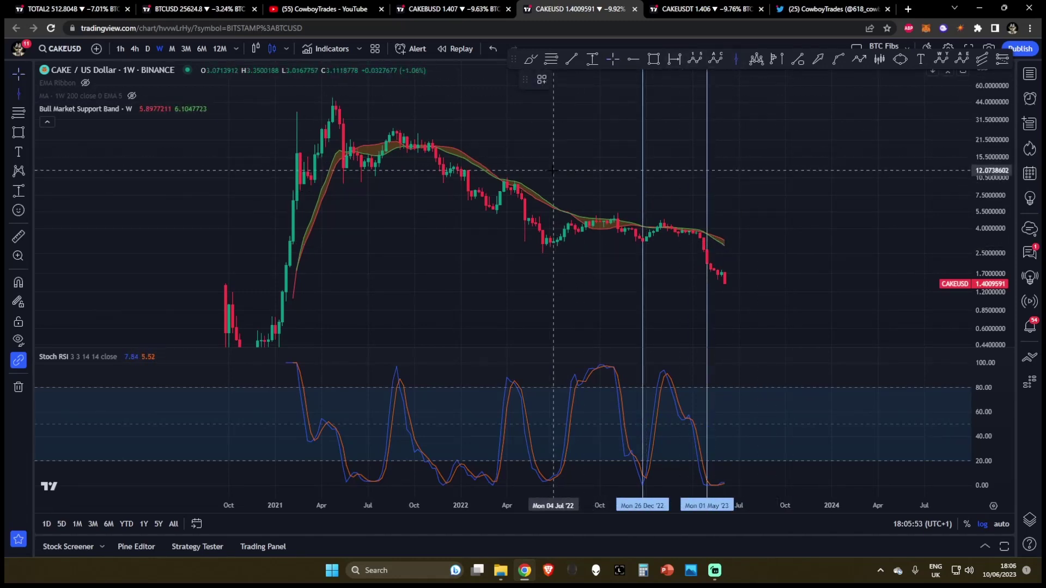
pyautogui.click(543, 177)
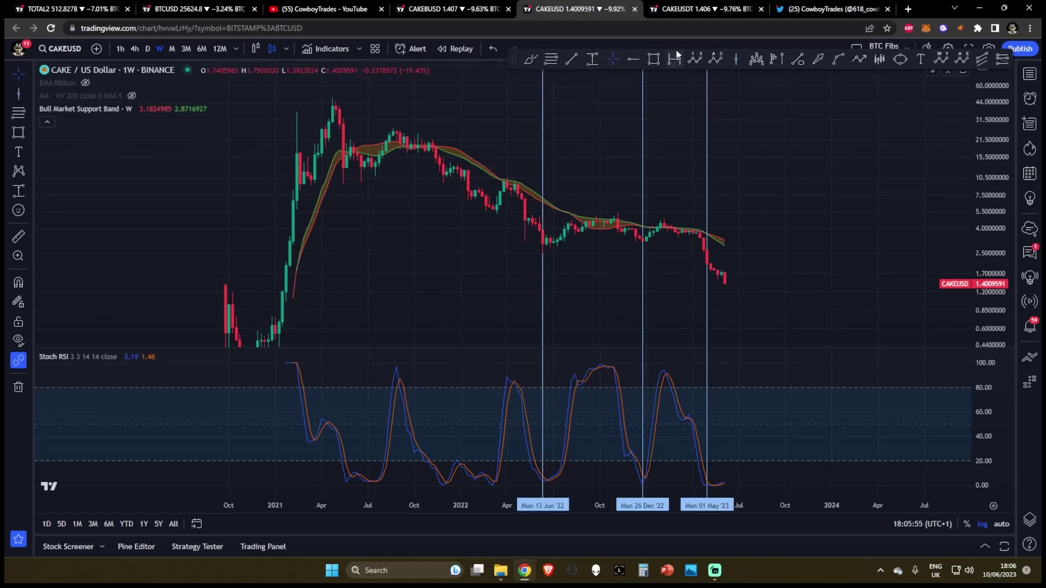
pyautogui.click(737, 60)
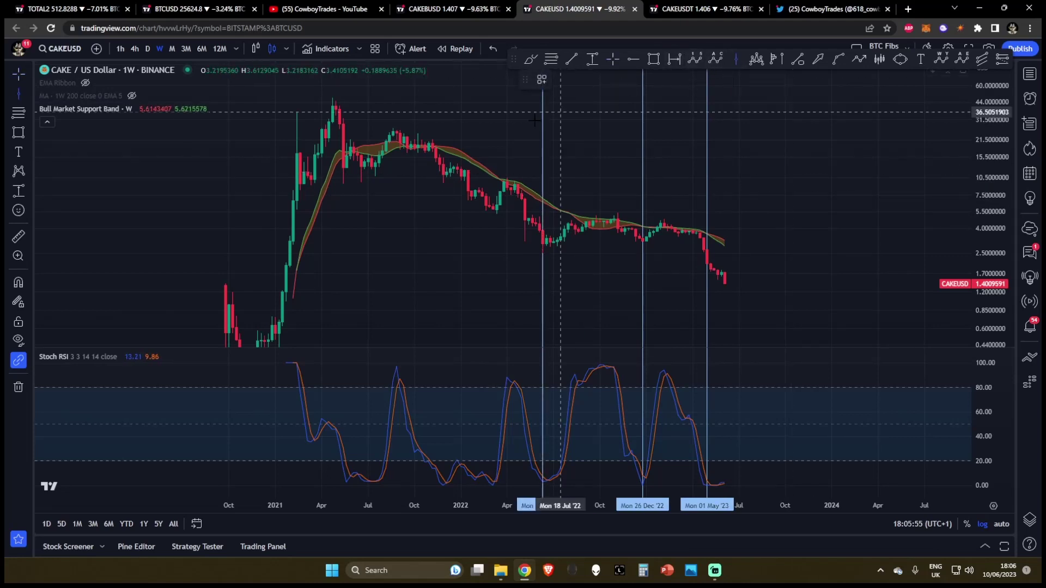
pyautogui.click(443, 129)
pyautogui.click(735, 60)
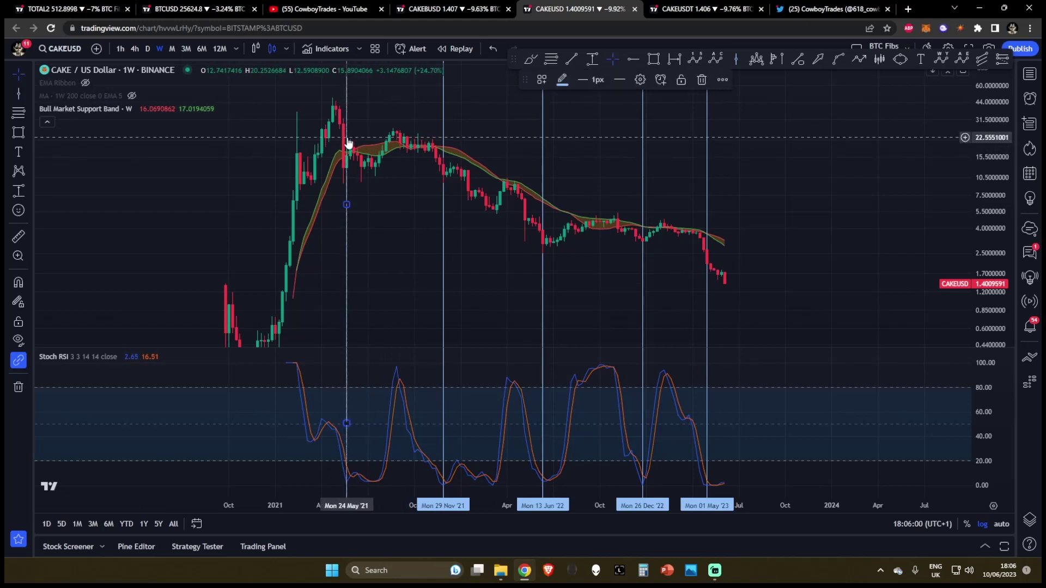
pyautogui.click(346, 137)
# Trace the CAKEUSD price moves following the first four vertical lines with the Brush, undoing each stroke
pyautogui.click(525, 62)
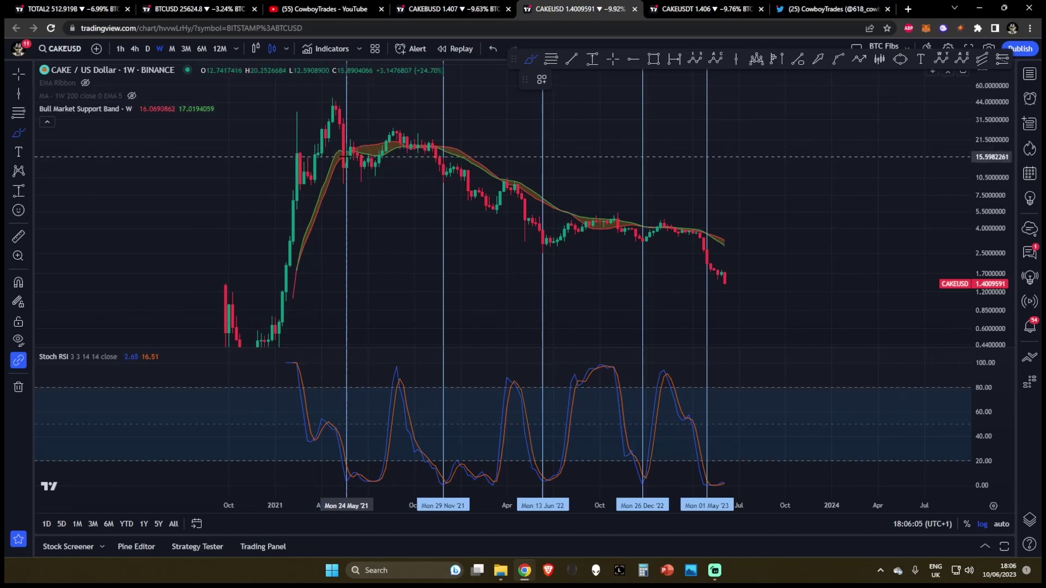
pyautogui.moveTo(347, 156)
pyautogui.mouseDown()
pyautogui.moveTo(353, 145)
pyautogui.moveTo(364, 185)
pyautogui.mouseUp()
pyautogui.hotkey('ctrl', 'z')
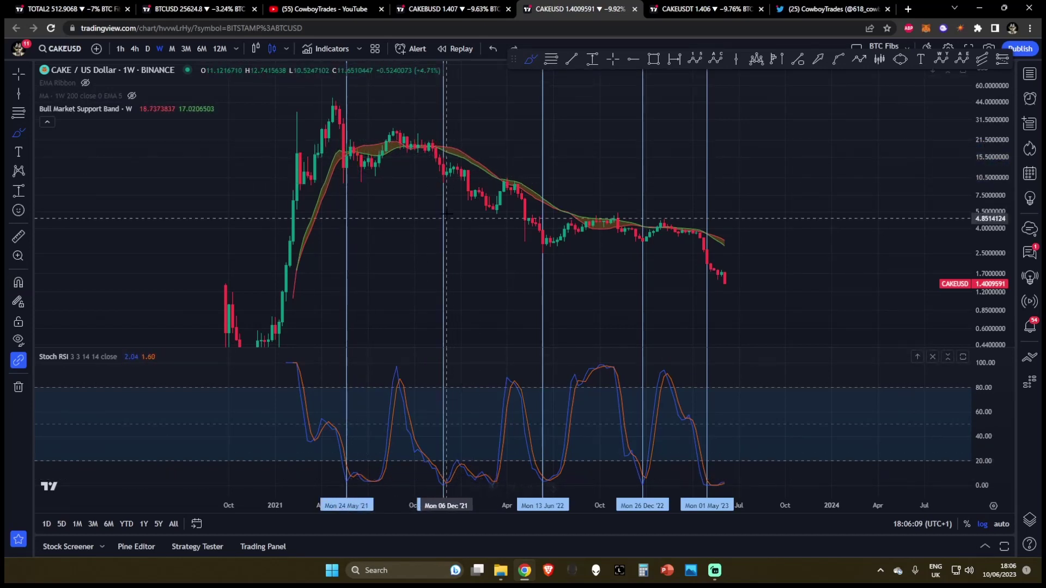
pyautogui.moveTo(443, 177)
pyautogui.mouseDown()
pyautogui.moveTo(453, 164)
pyautogui.moveTo(497, 214)
pyautogui.mouseUp()
pyautogui.hotkey('ctrl', 'z')
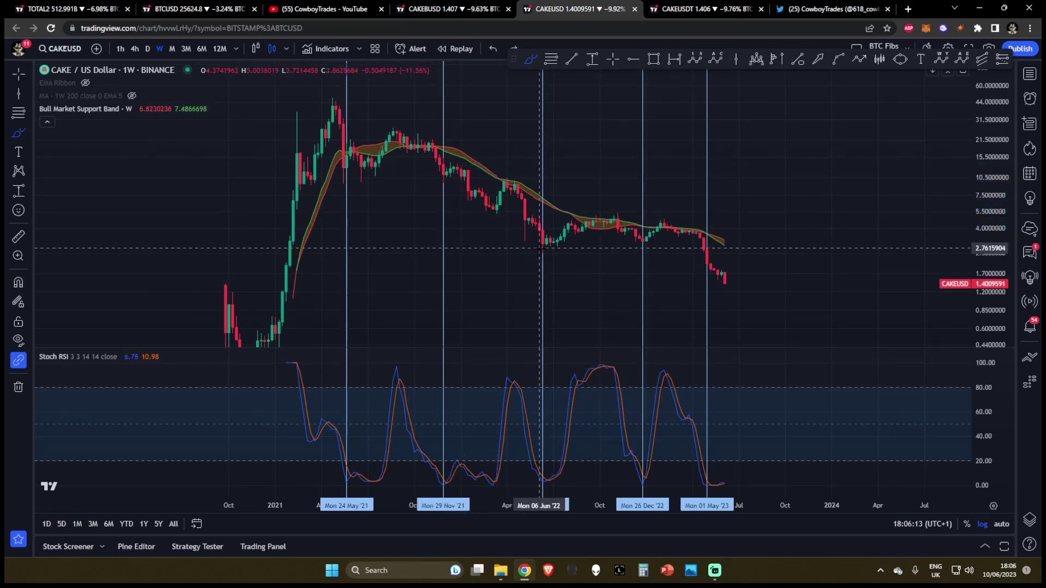
pyautogui.moveTo(541, 248)
pyautogui.mouseDown()
pyautogui.moveTo(635, 213)
pyautogui.moveTo(649, 238)
pyautogui.moveTo(666, 220)
pyautogui.mouseUp()
pyautogui.hotkey('ctrl', 'z')
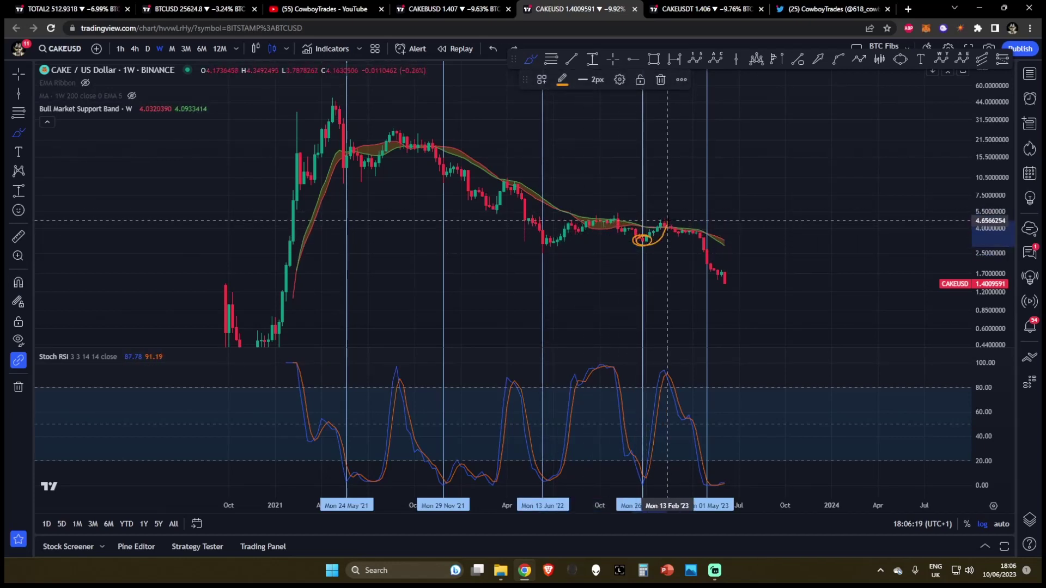
pyautogui.hotkey('ctrl', 'z')
# Highlight the price action after the May 2021 line, the latest candles and the decline after November 2021 with the Brush, and undo the strokes
pyautogui.scroll(2, 687, 466)
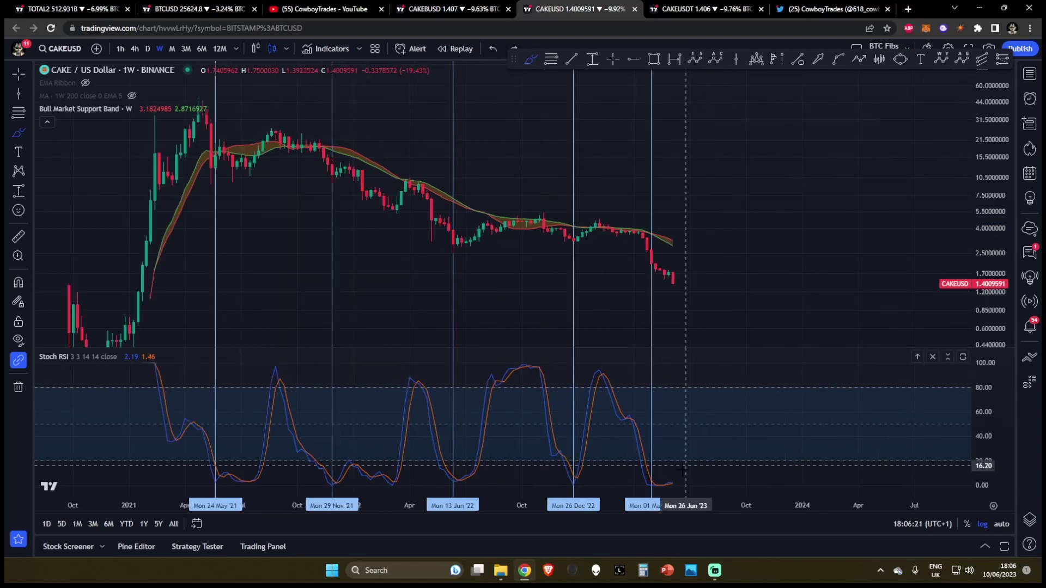
pyautogui.scroll(-2, 651, 478)
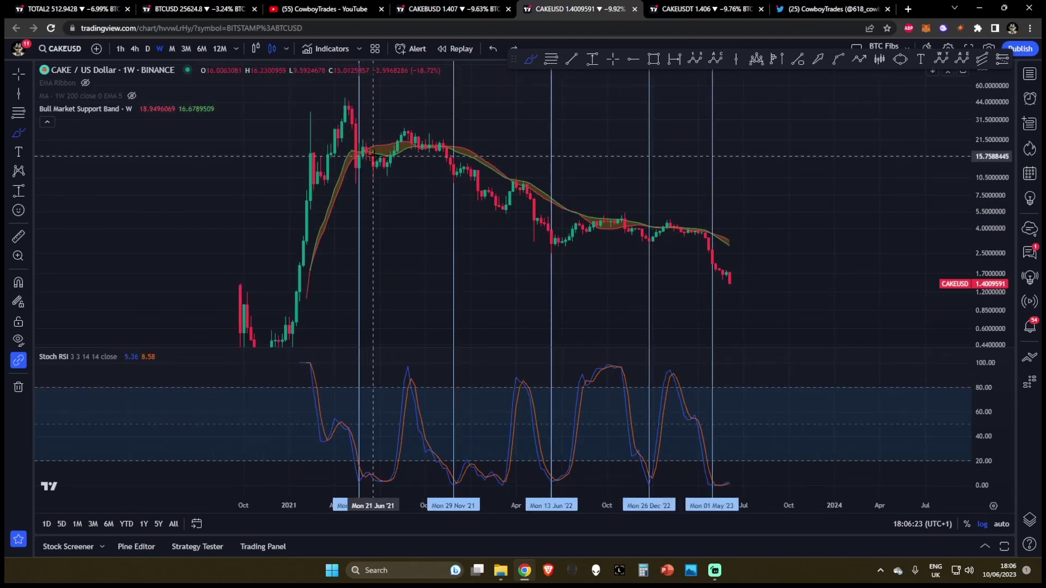
pyautogui.moveTo(358, 151)
pyautogui.mouseDown()
pyautogui.moveTo(363, 145)
pyautogui.moveTo(380, 167)
pyautogui.mouseUp()
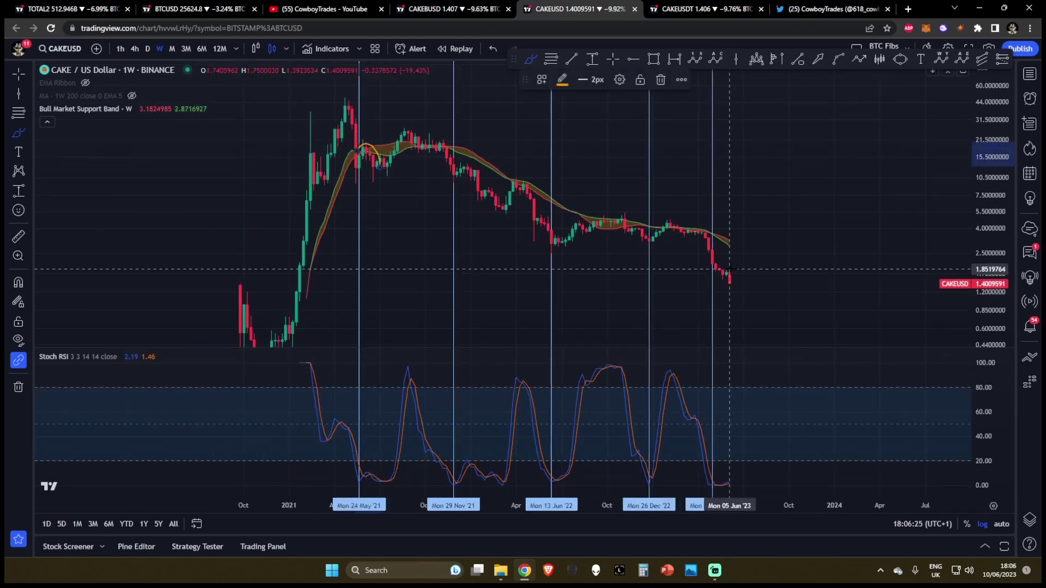
pyautogui.moveTo(735, 268)
pyautogui.mouseDown()
pyautogui.moveTo(719, 270)
pyautogui.moveTo(732, 267)
pyautogui.mouseUp()
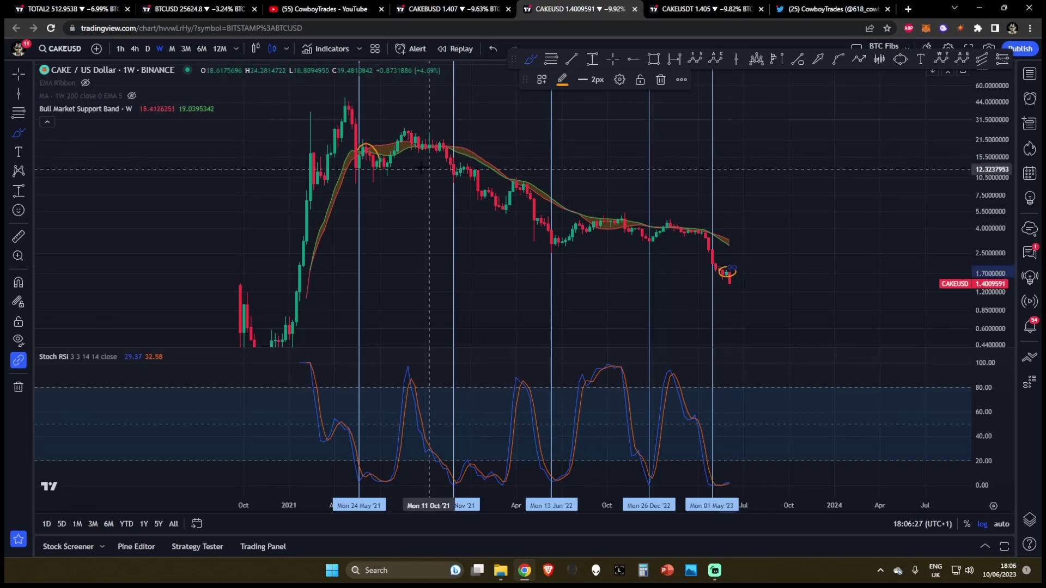
pyautogui.moveTo(454, 181); pyautogui.dragTo(499, 213)
pyautogui.hotkey('ctrl', 'z')
pyautogui.hotkey('ctrl', 'z')
pyautogui.hotkey('ctrl', 'z')
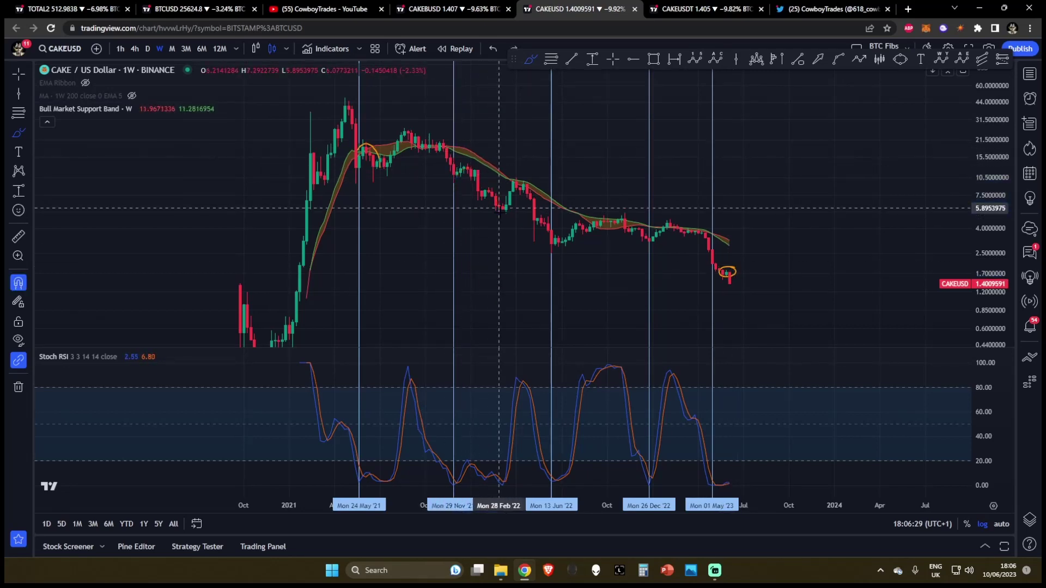
# Add date ranges along the Stoch RSI lows from 24 May to 9 August 2021 and from 29 November 2021 to 14 March 2022
pyautogui.click(675, 58)
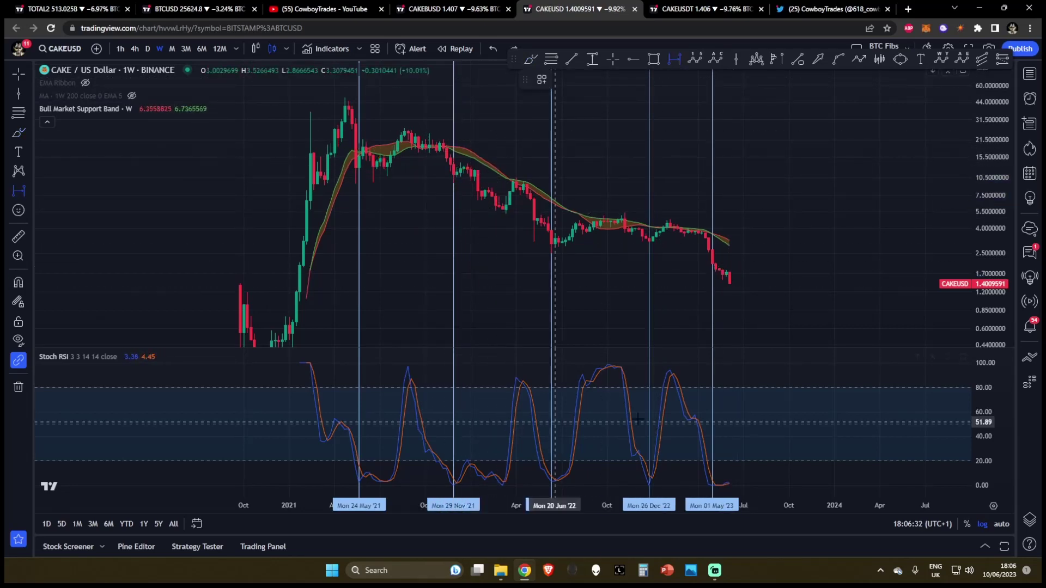
pyautogui.scroll(-2, 654, 444)
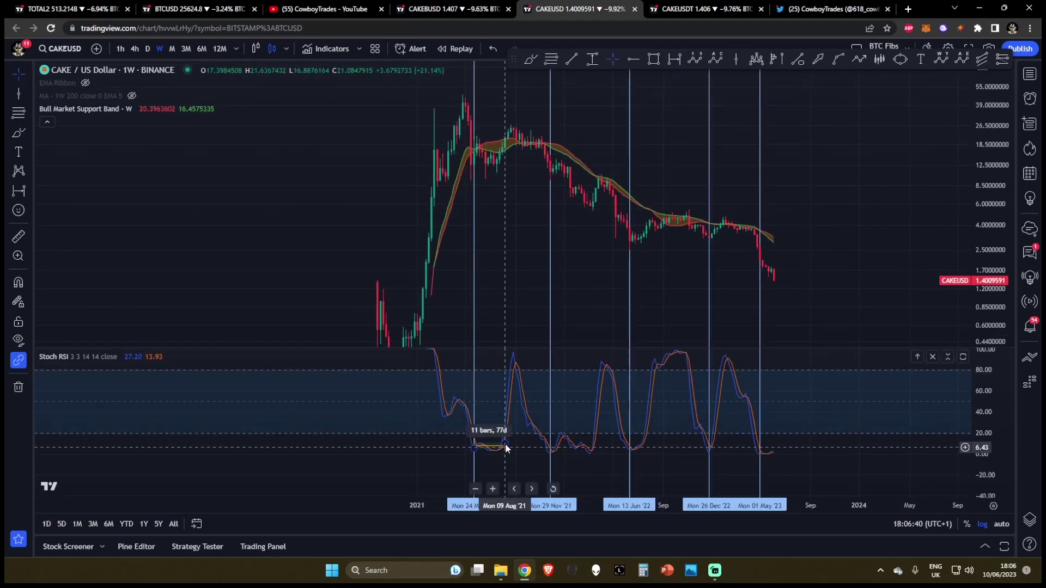
pyautogui.click(675, 59)
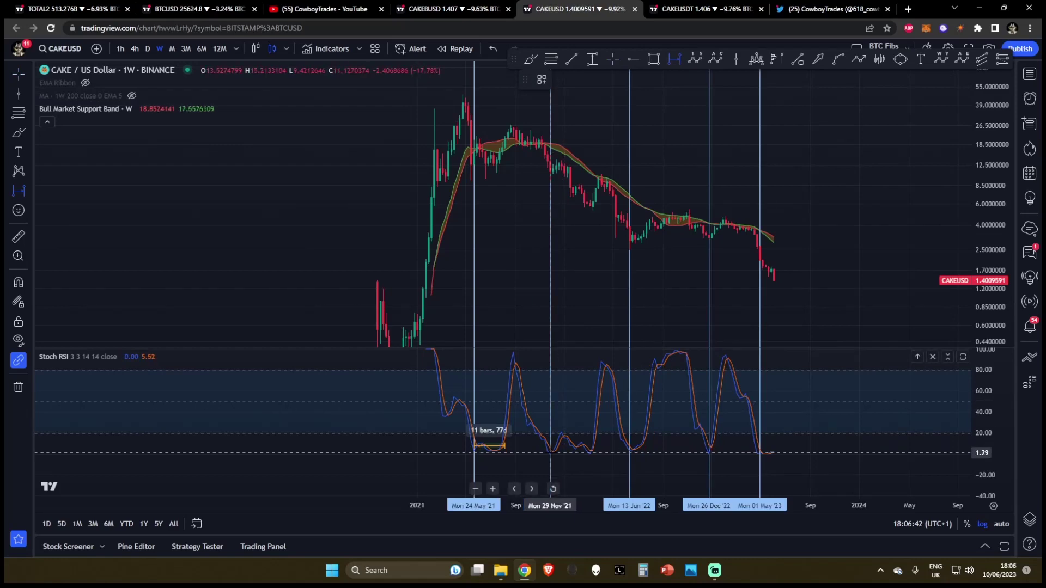
pyautogui.click(550, 453)
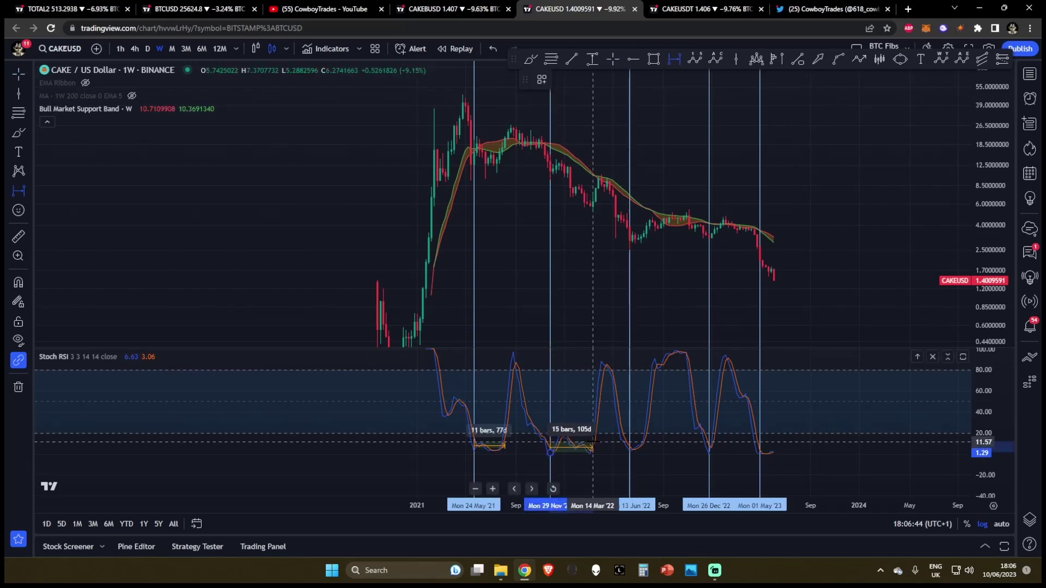
pyautogui.click(593, 444)
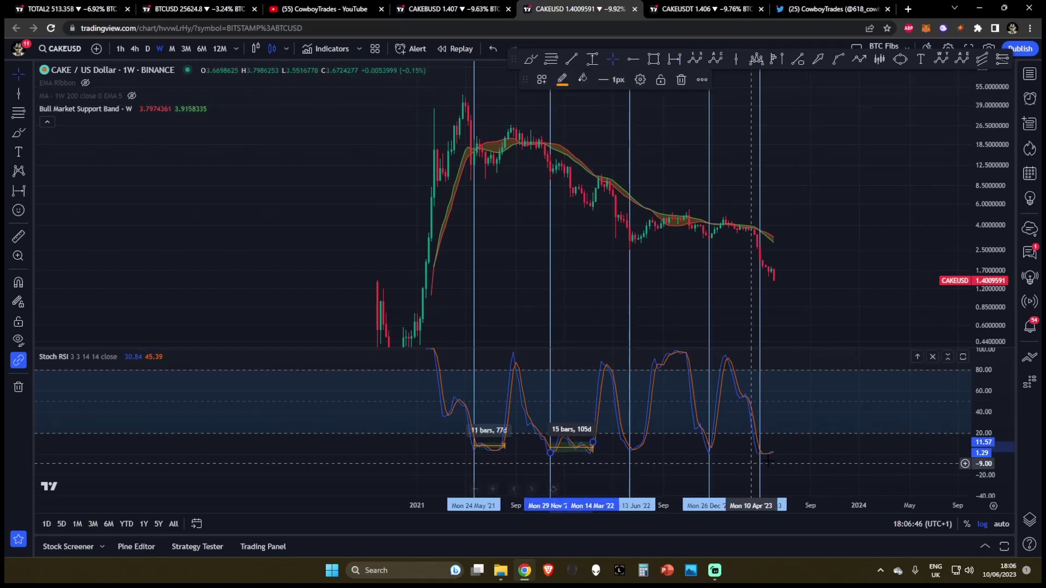
# Measure the latest Stoch RSI low with a date range from 24 April to 12 June 2023, and delete the range
pyautogui.scroll(3, 724, 436)
pyautogui.scroll(2, 895, 436)
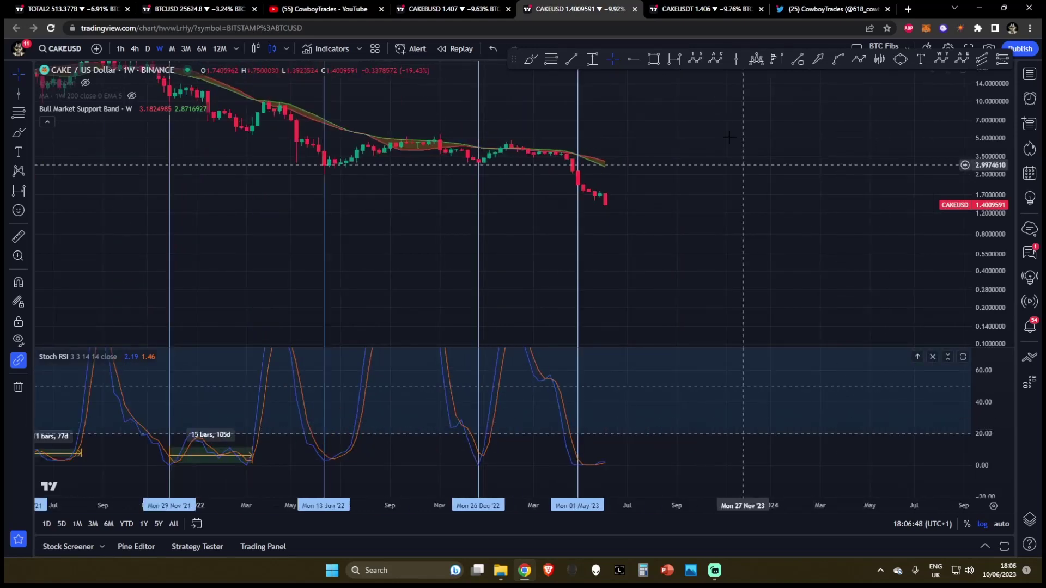
pyautogui.click(575, 464)
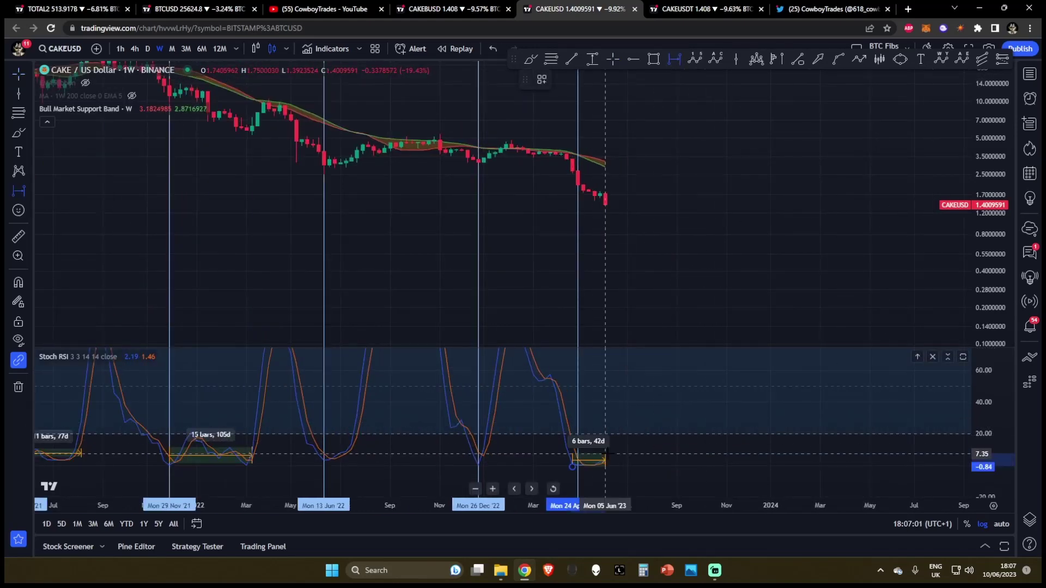
pyautogui.scroll(1, 572, 463)
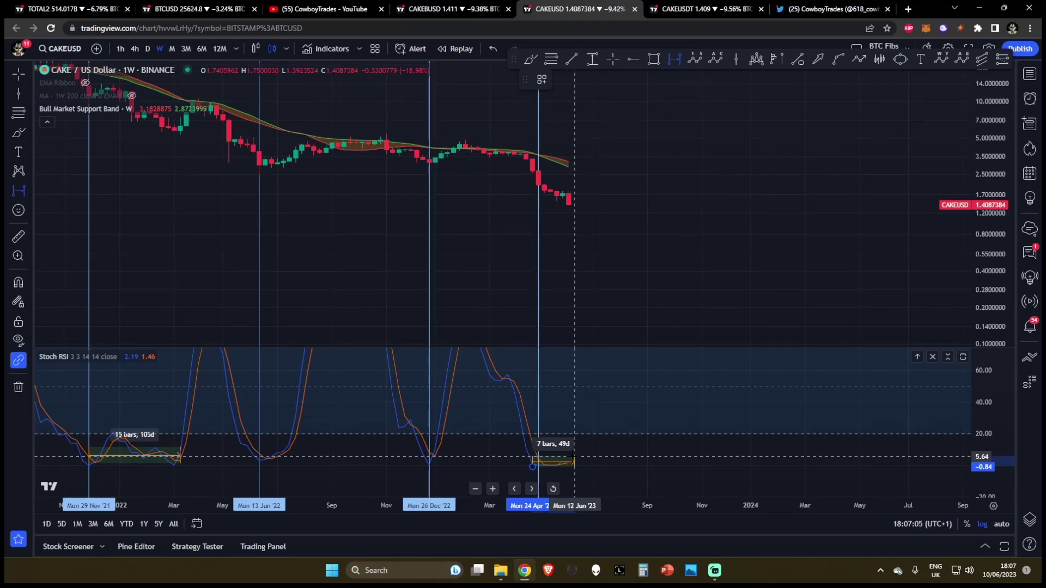
pyautogui.click(573, 461)
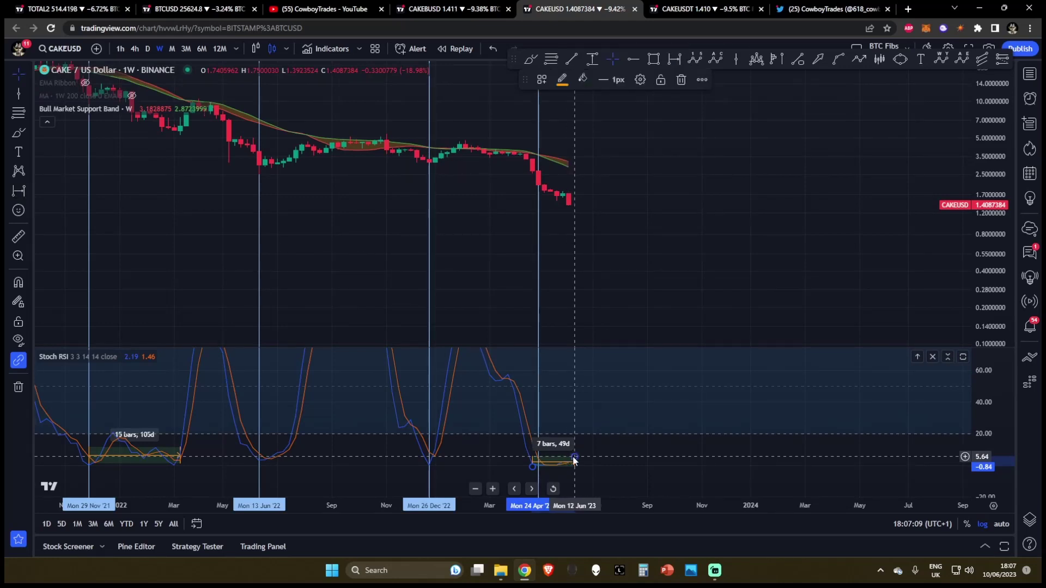
pyautogui.press('Delete')
# Compare the downside zones and Fibonacci targets on the weekly CAKEUSDT, CAKEBUSD and CAKEUSD charts
pyautogui.scroll(-5, 574, 457)
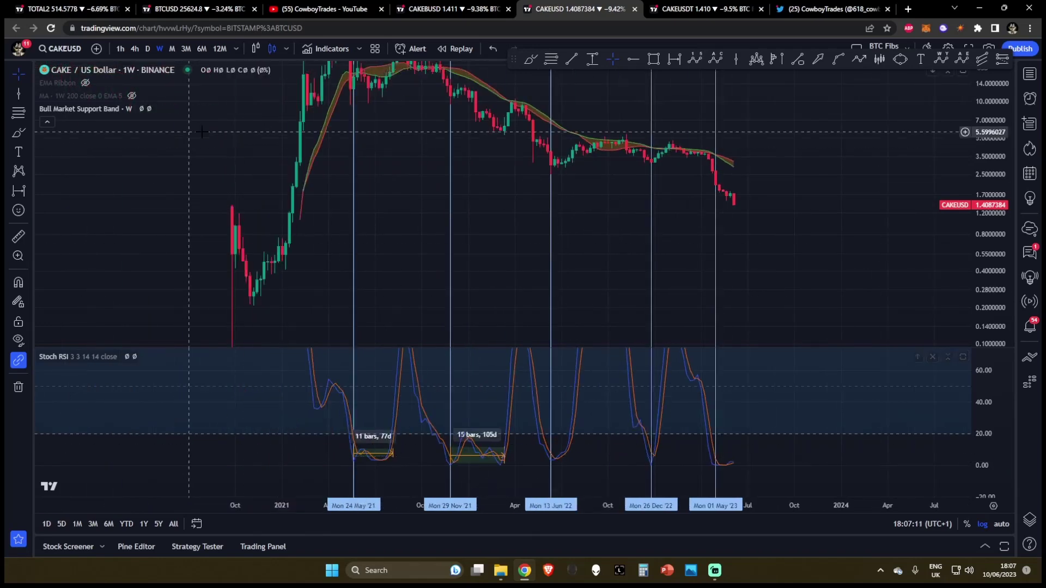
pyautogui.moveTo(995, 167); pyautogui.dragTo(995, 221)
pyautogui.moveTo(910, 241); pyautogui.dragTo(893, 305)
pyautogui.click(726, 6)
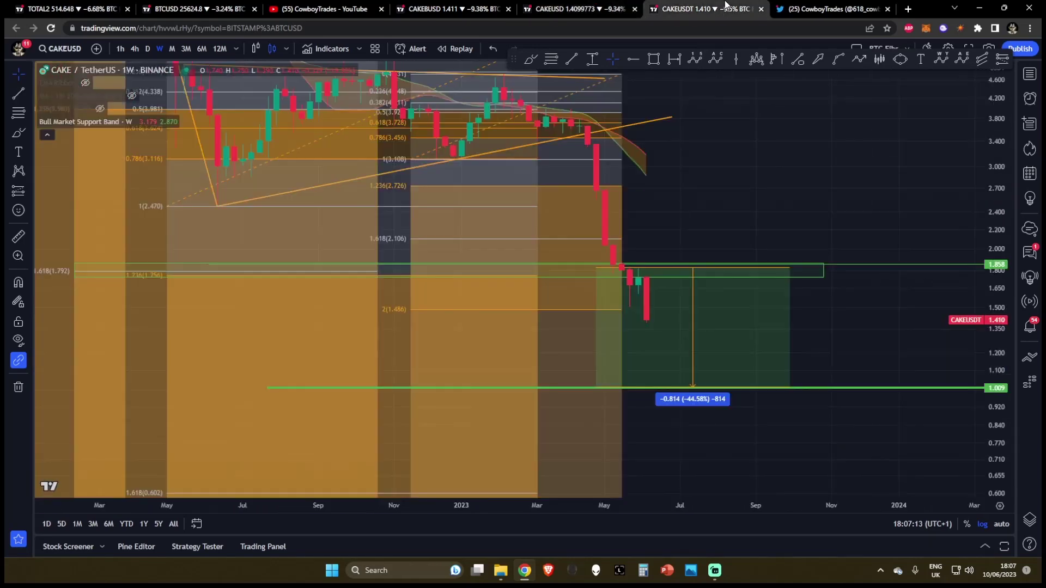
pyautogui.click(457, 9)
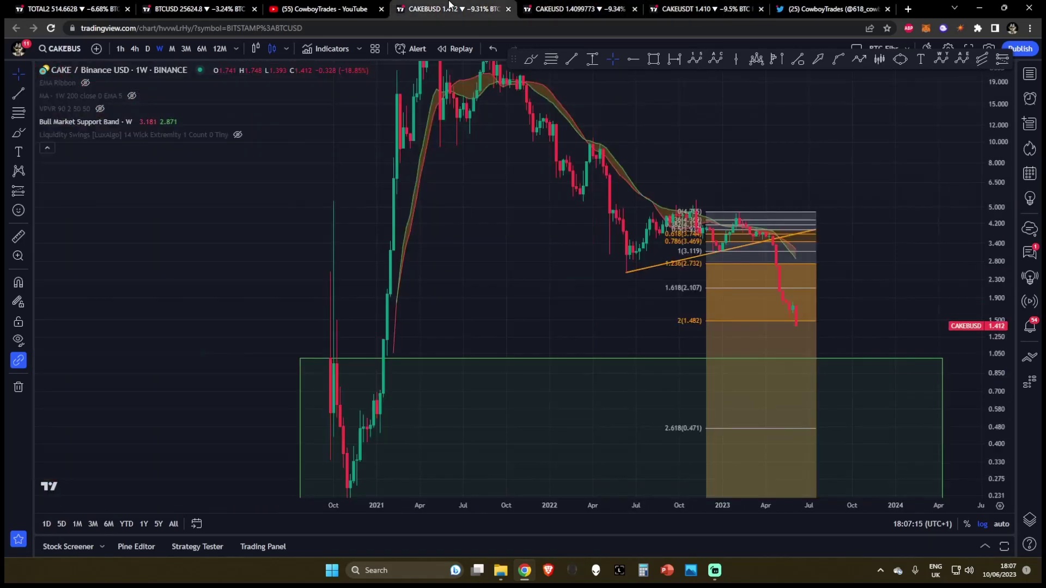
pyautogui.click(551, 12)
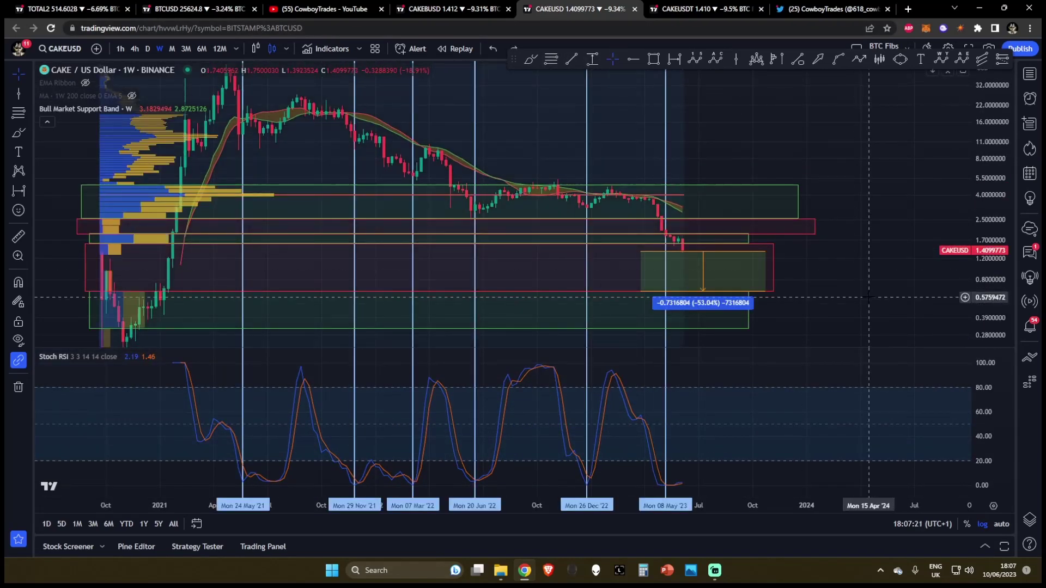
# On the weekly CAKEUSDT chart, move the price range's upper edge to the latest candle's low, keeping its base on the 1.009 line
pyautogui.click(703, 9)
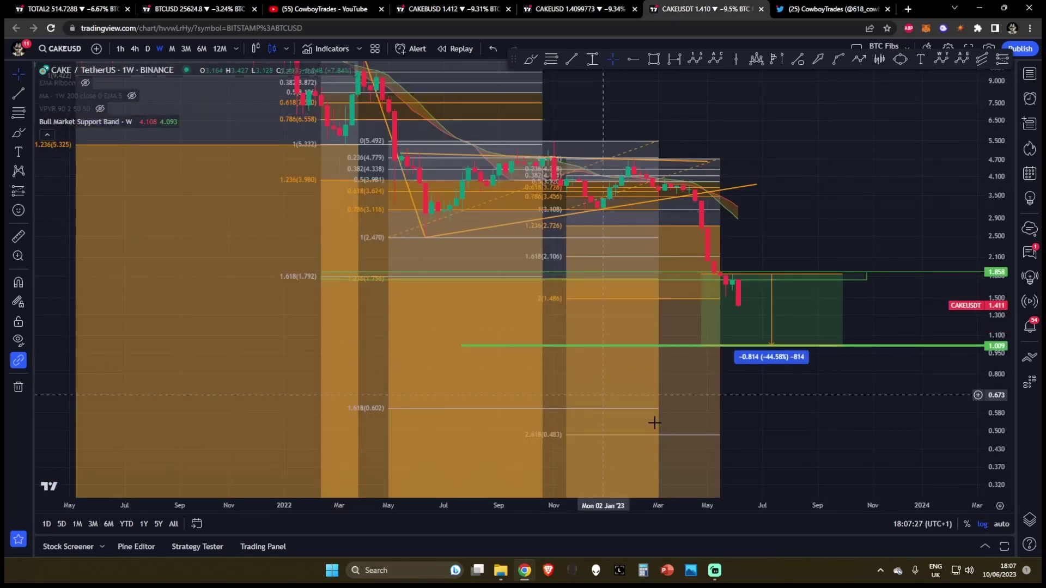
pyautogui.moveTo(847, 421); pyautogui.dragTo(810, 420)
pyautogui.moveTo(666, 271); pyautogui.dragTo(638, 305)
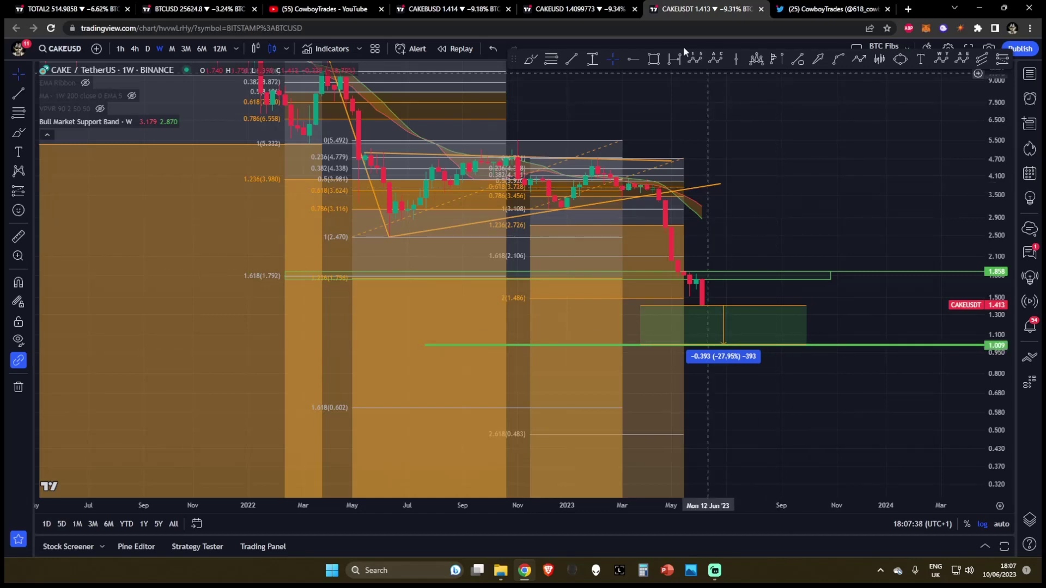
# Sketch a projected Stoch RSI rebound from the May 2023 low on the weekly CAKEUSD chart with the Brush
pyautogui.click(597, 6)
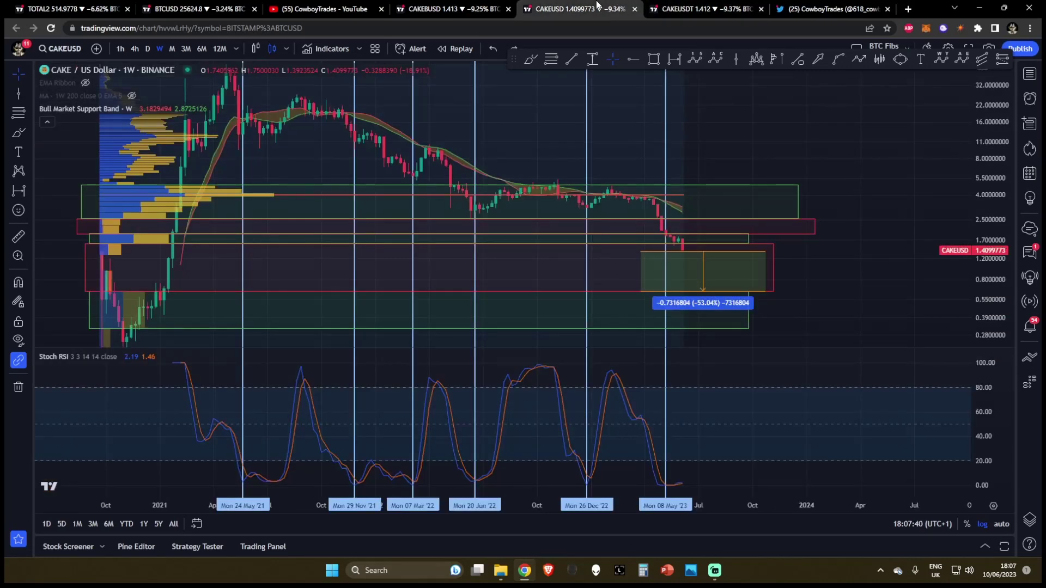
pyautogui.moveTo(768, 107); pyautogui.dragTo(819, 137)
pyautogui.moveTo(972, 137); pyautogui.dragTo(972, 161)
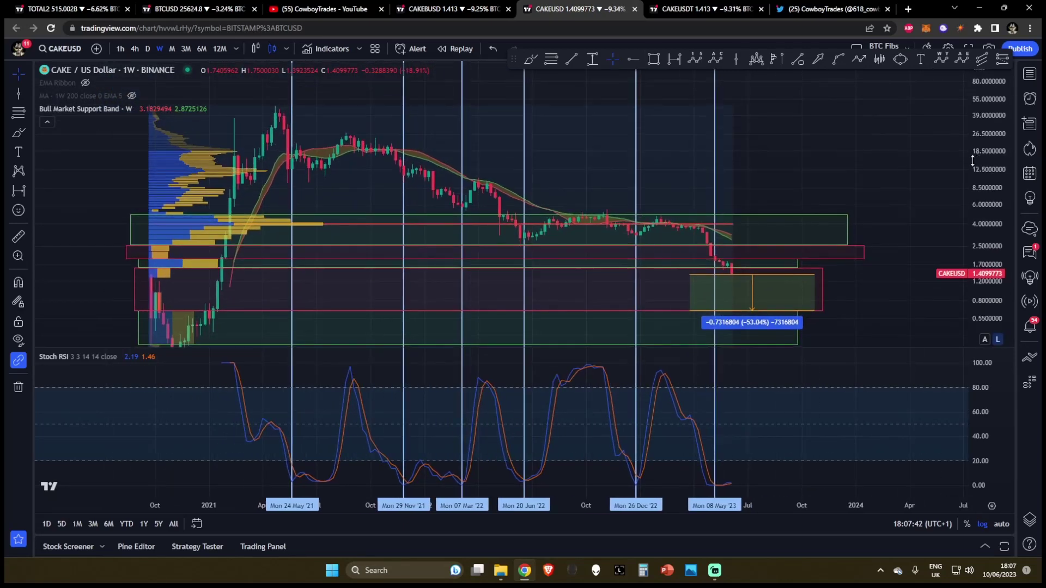
pyautogui.scroll(-2, 921, 164)
pyautogui.click(531, 58)
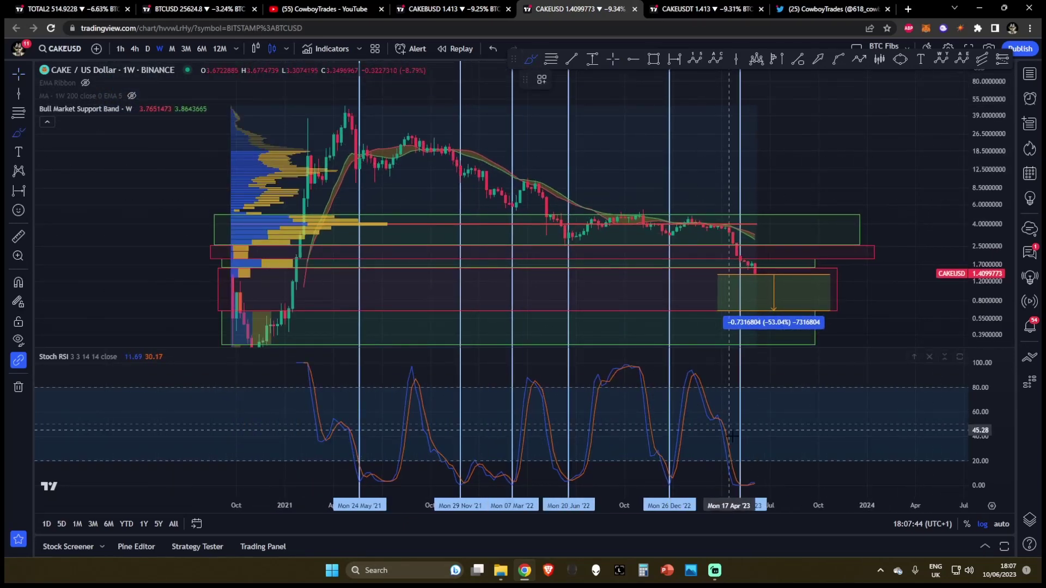
pyautogui.moveTo(735, 483)
pyautogui.mouseDown()
pyautogui.moveTo(774, 471)
pyautogui.moveTo(800, 365)
pyautogui.mouseUp()
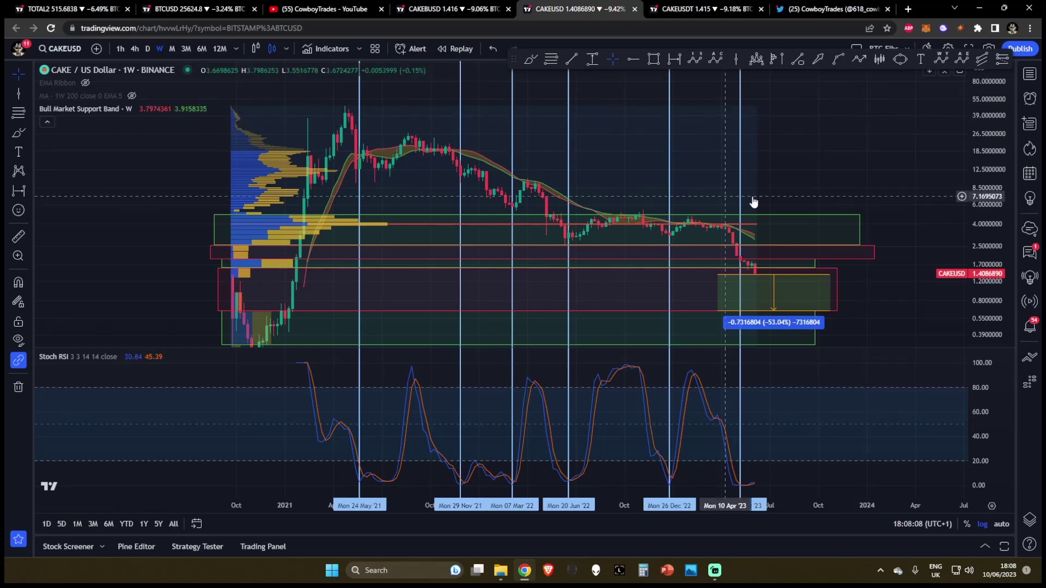
# Switch to YouTube, show the CowboyTrades channel's home page, view its Twitter profile and return to the channel
pyautogui.click(313, 7)
pyautogui.scroll(10, 302, 197)
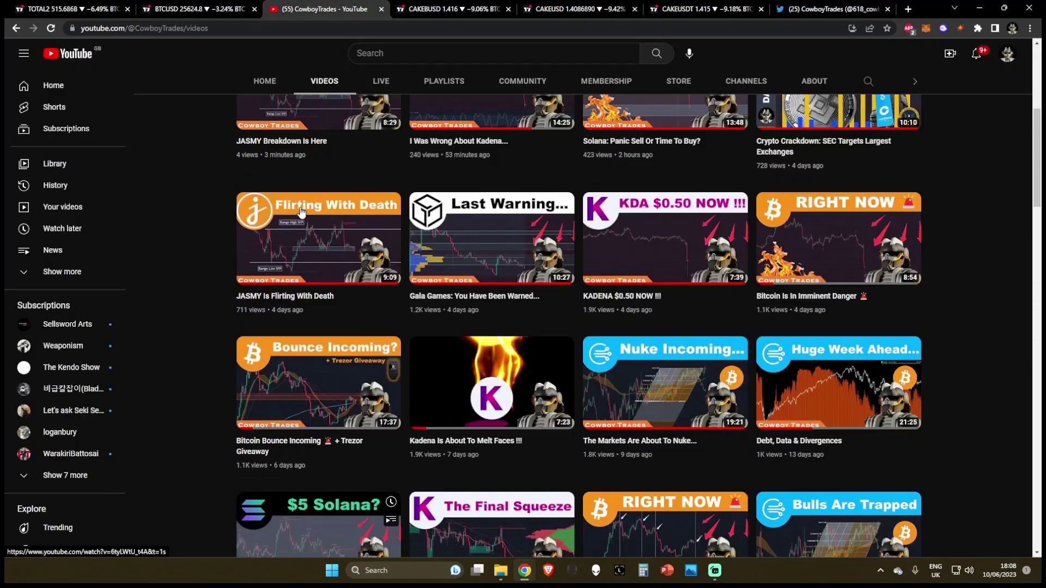
pyautogui.click(268, 325)
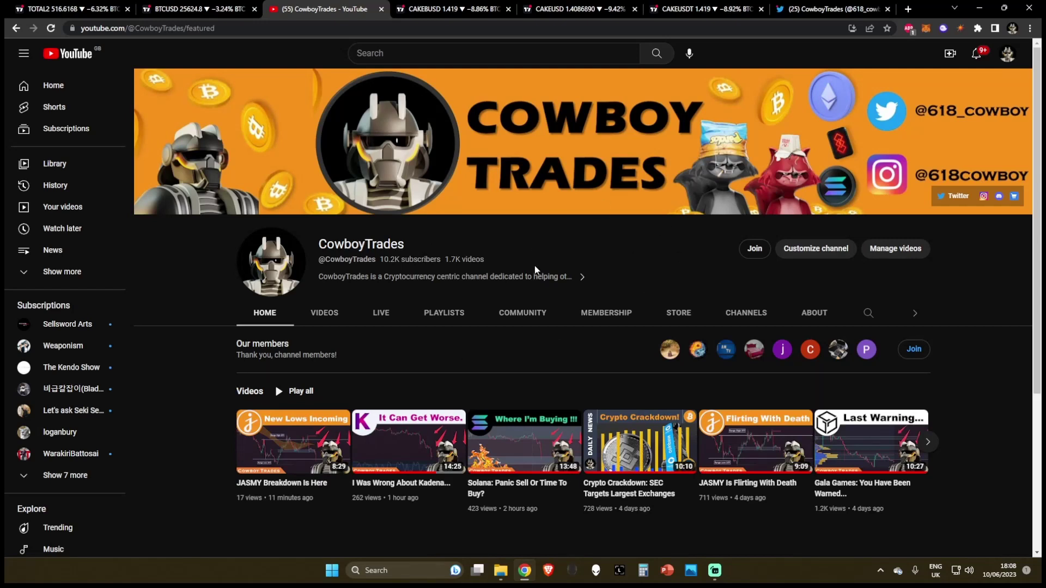
pyautogui.click(828, 6)
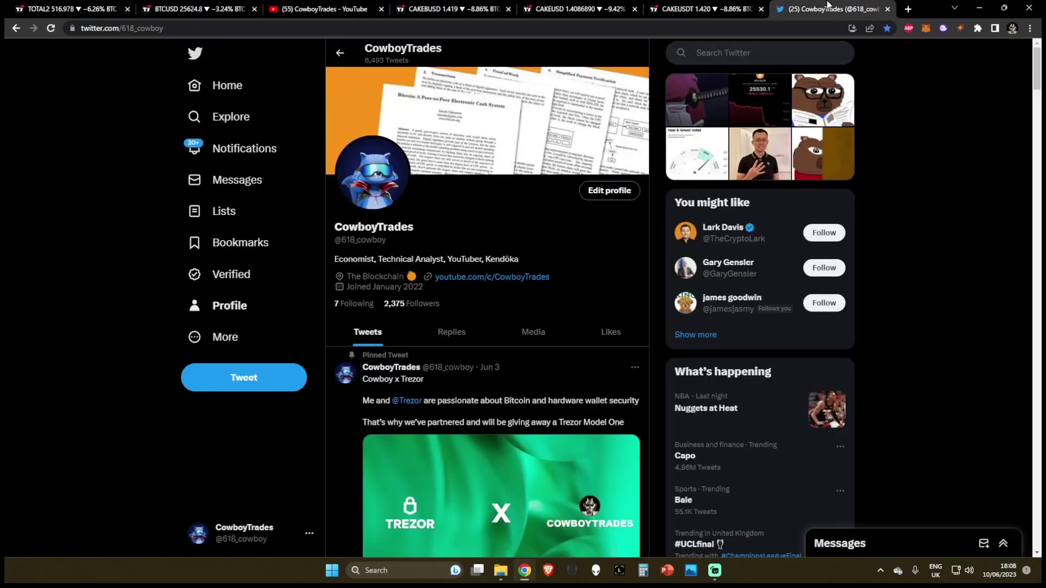
pyautogui.click(335, 6)
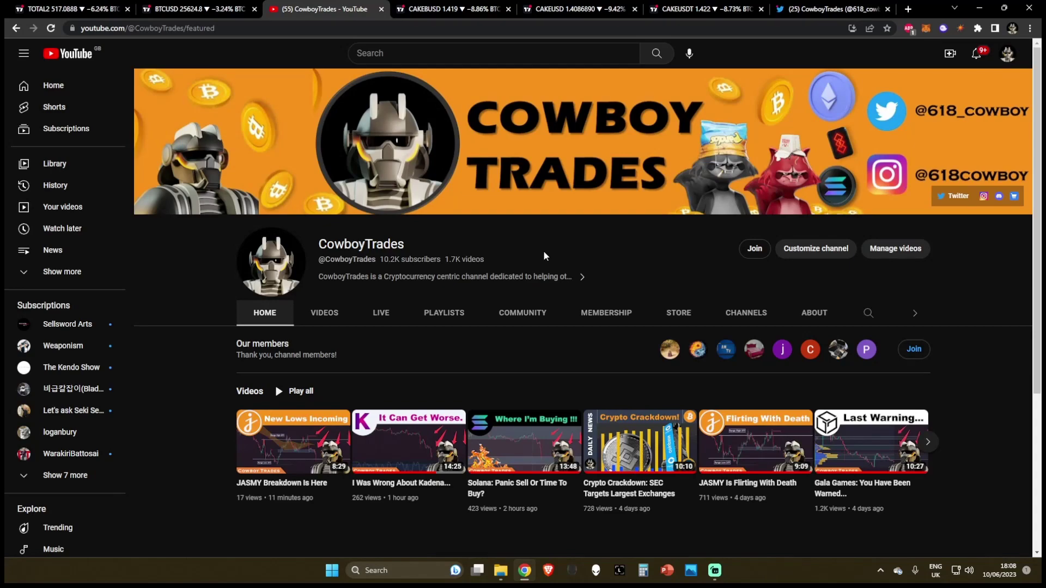